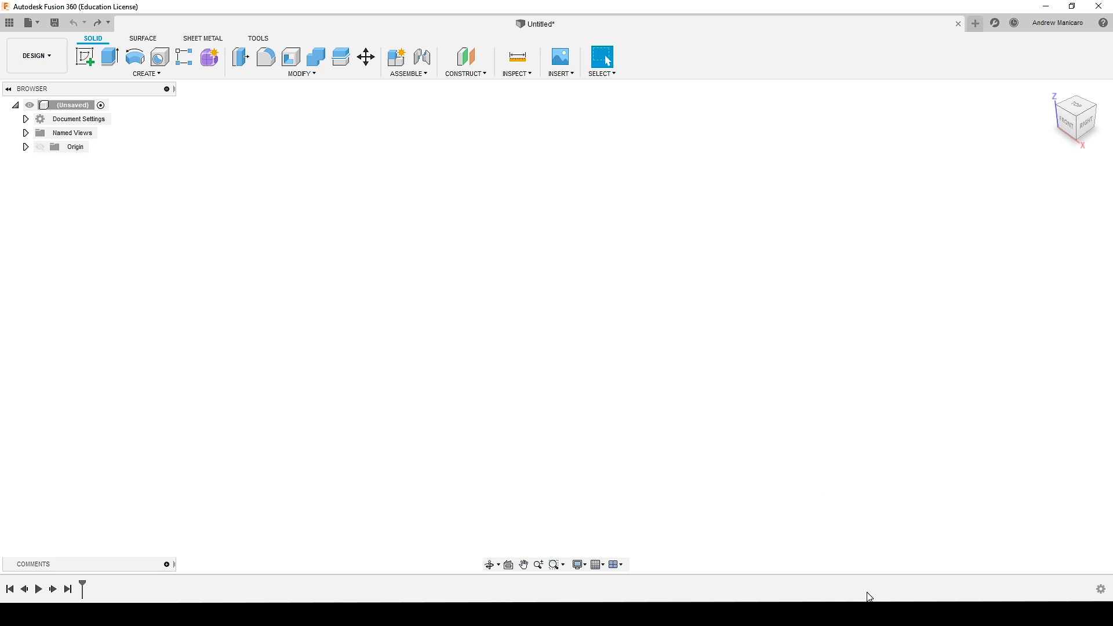
- Review the guitar reference photo and insert Front 1B.jpg as a canvas on the XY plane
{"action": "left_click", "coordinate": [864, 614]}
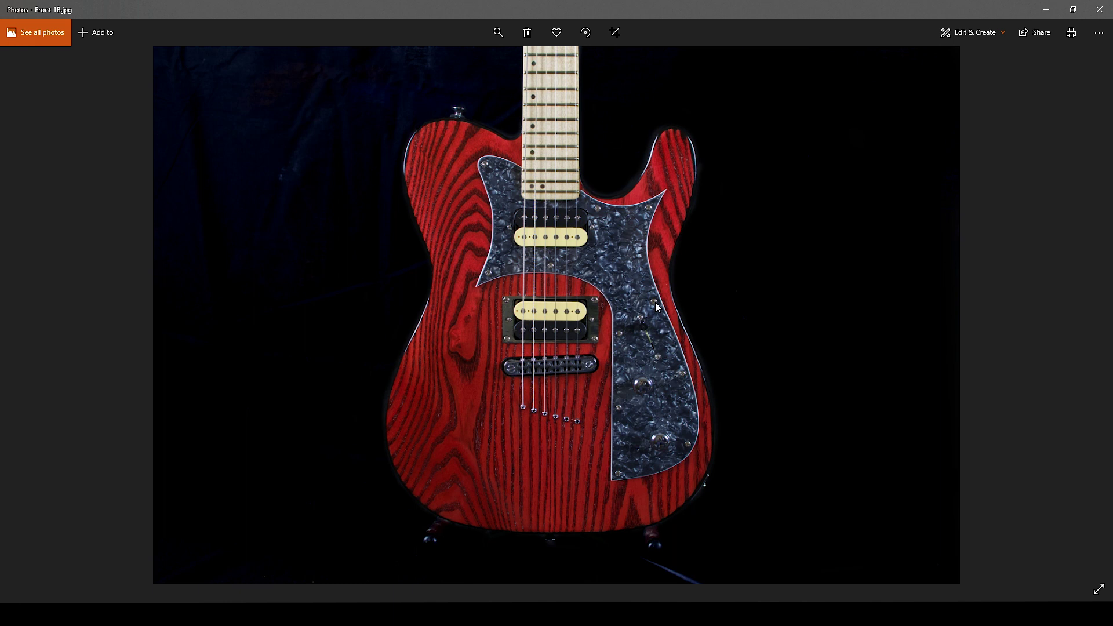
{"action": "left_click", "coordinate": [1046, 9]}
{"action": "left_click", "coordinate": [570, 75]}
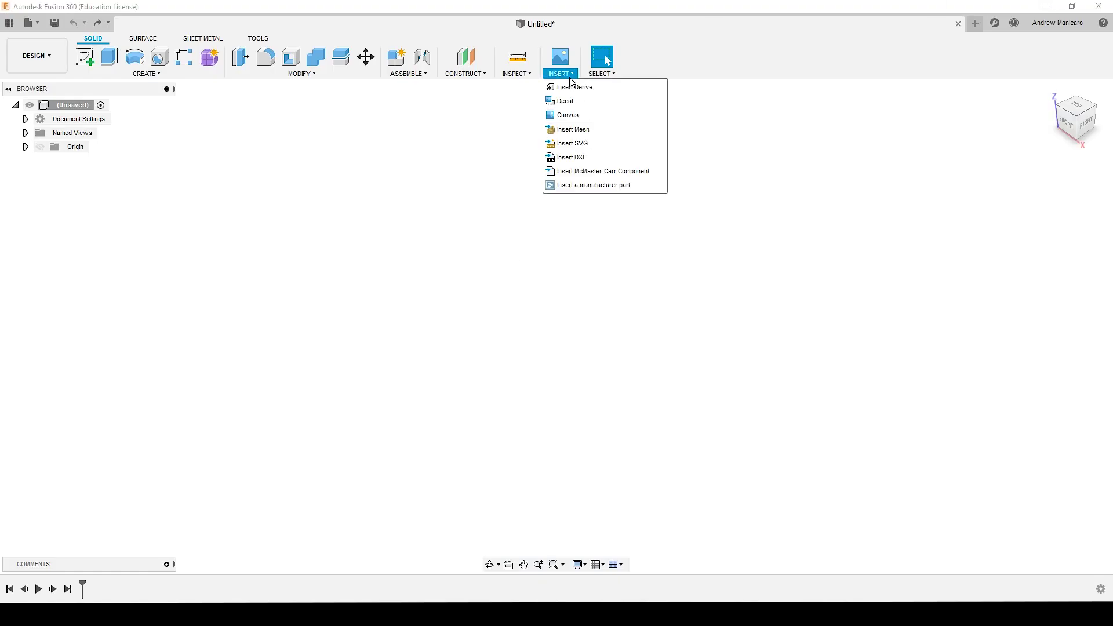
{"action": "left_click", "coordinate": [576, 119]}
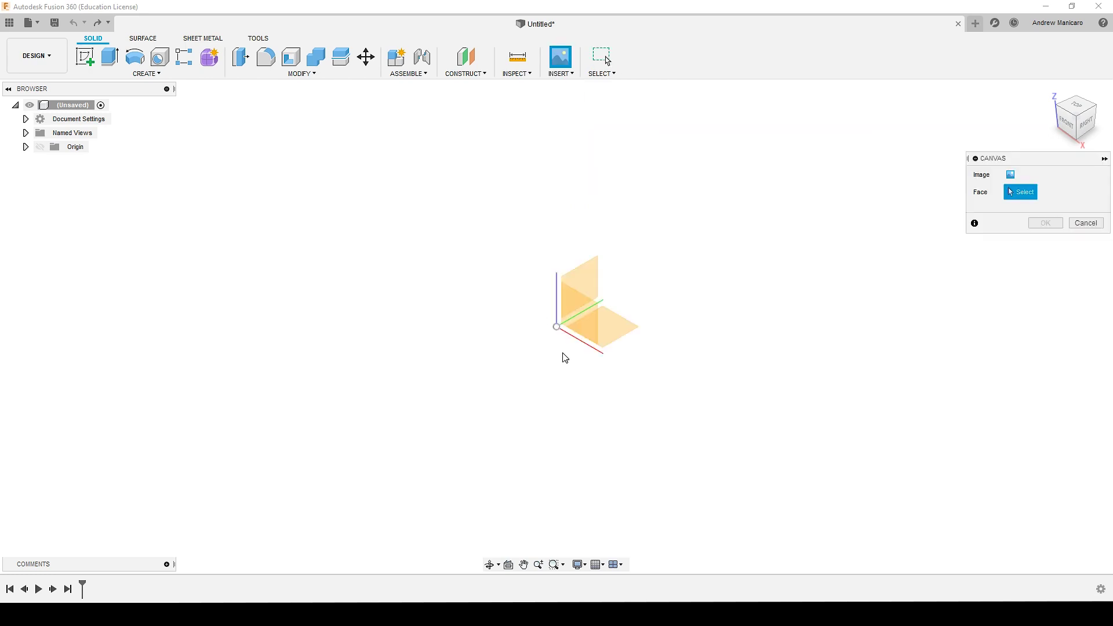
{"action": "left_click", "coordinate": [627, 325]}
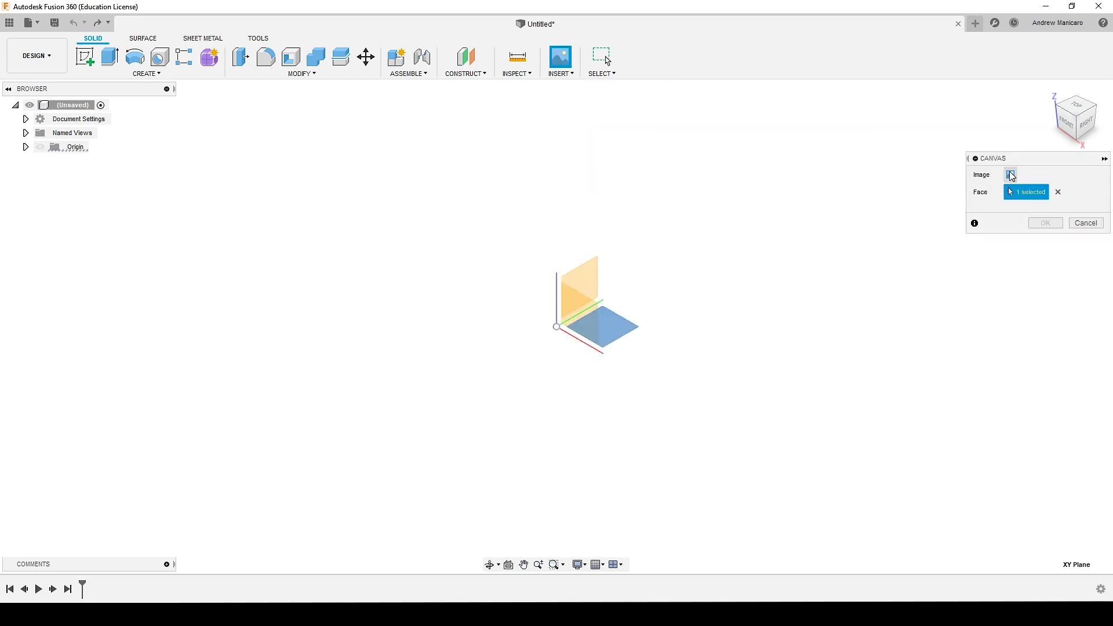
{"action": "left_click", "coordinate": [1012, 176]}
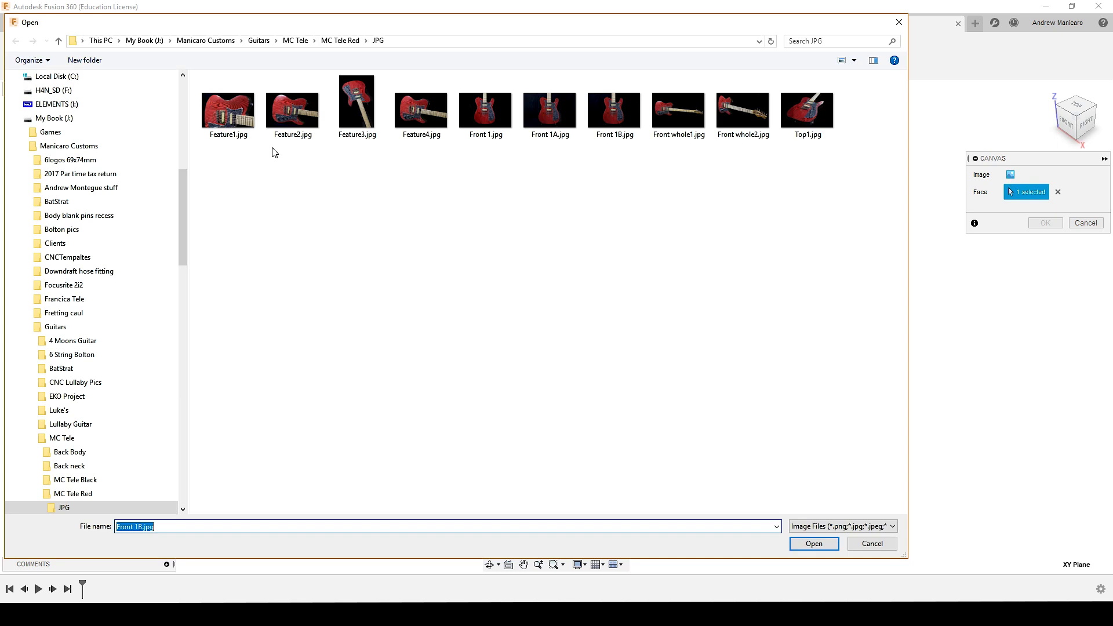
{"action": "left_click", "coordinate": [627, 121]}
{"action": "left_click", "coordinate": [815, 543]}
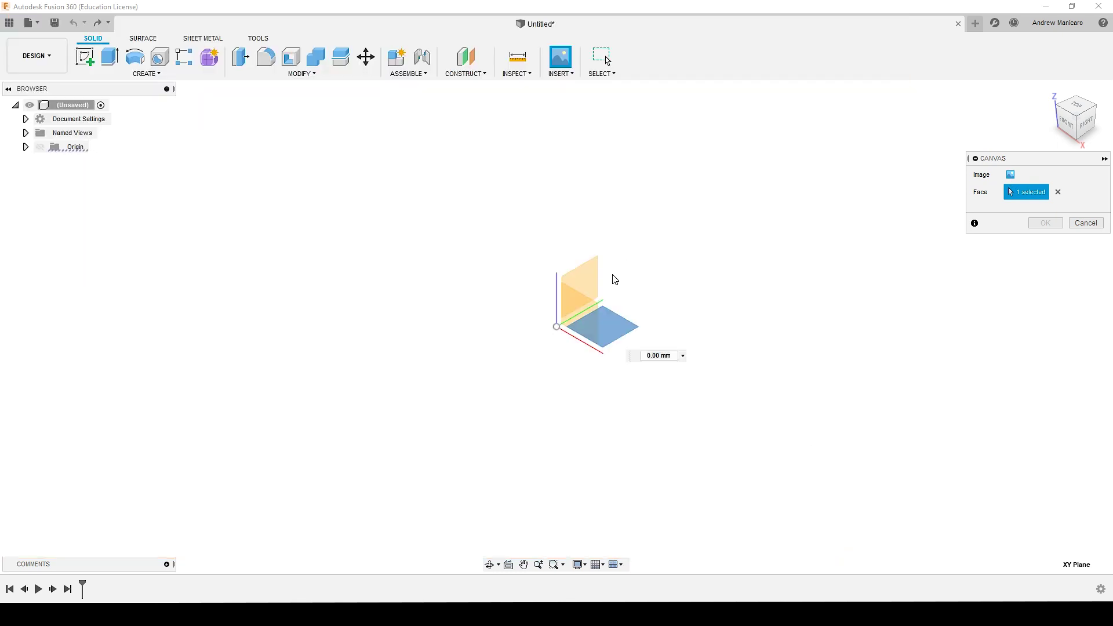
- View the canvas from the top, set its opacity to 56 and accept the placement
{"action": "left_click", "coordinate": [1076, 106]}
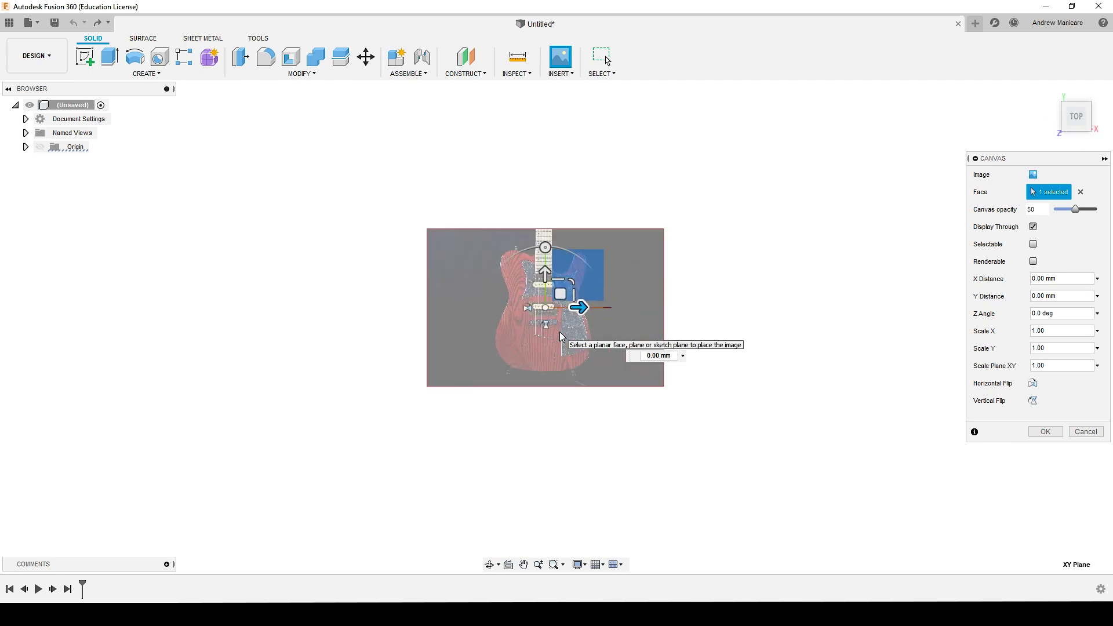
{"action": "left_click_drag", "start_coordinate": [1031, 159], "coordinate": [907, 126]}
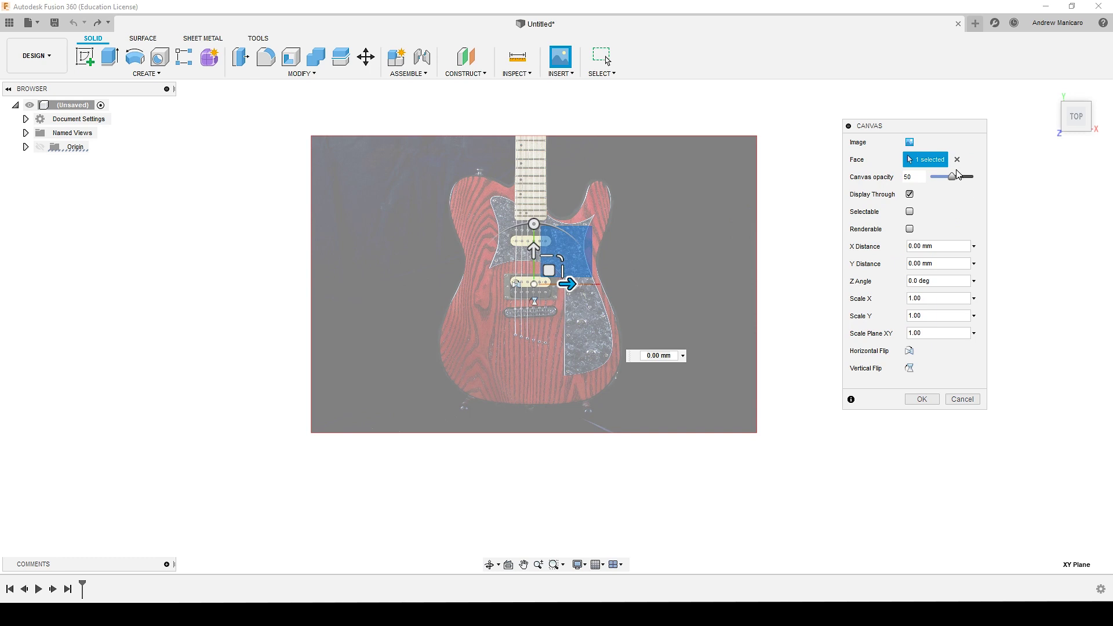
{"action": "mouse_move", "coordinate": [953, 176]}
{"action": "left_mouse_down"}
{"action": "mouse_move", "coordinate": [969, 178]}
{"action": "mouse_move", "coordinate": [942, 177]}
{"action": "mouse_move", "coordinate": [957, 196]}
{"action": "left_mouse_up"}
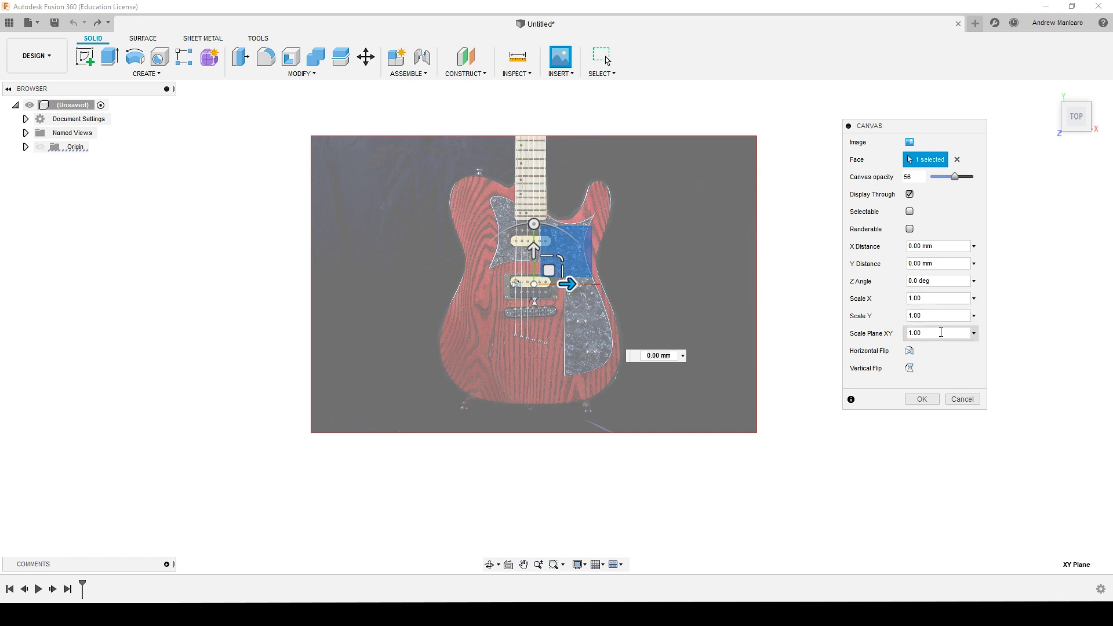
{"action": "left_click", "coordinate": [926, 400]}
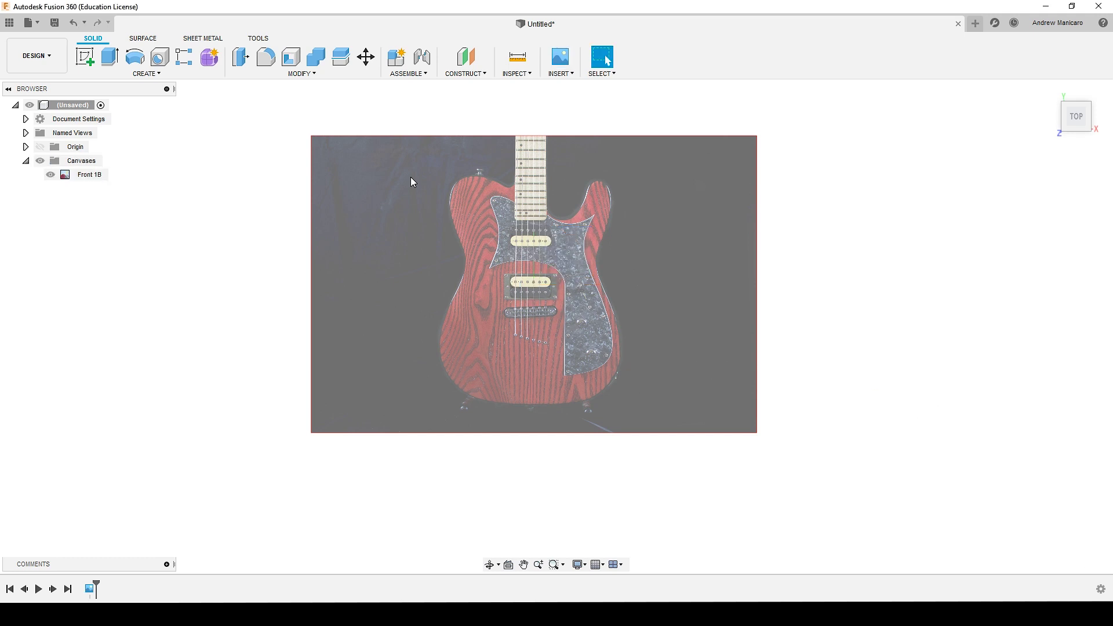
- Start a sketch over the canvas and draw a vertical centreline from the bridge's middle up past the photo's top edge
{"action": "scroll", "coordinate": [524, 200], "scroll_direction": "up", "scroll_amount": 3}
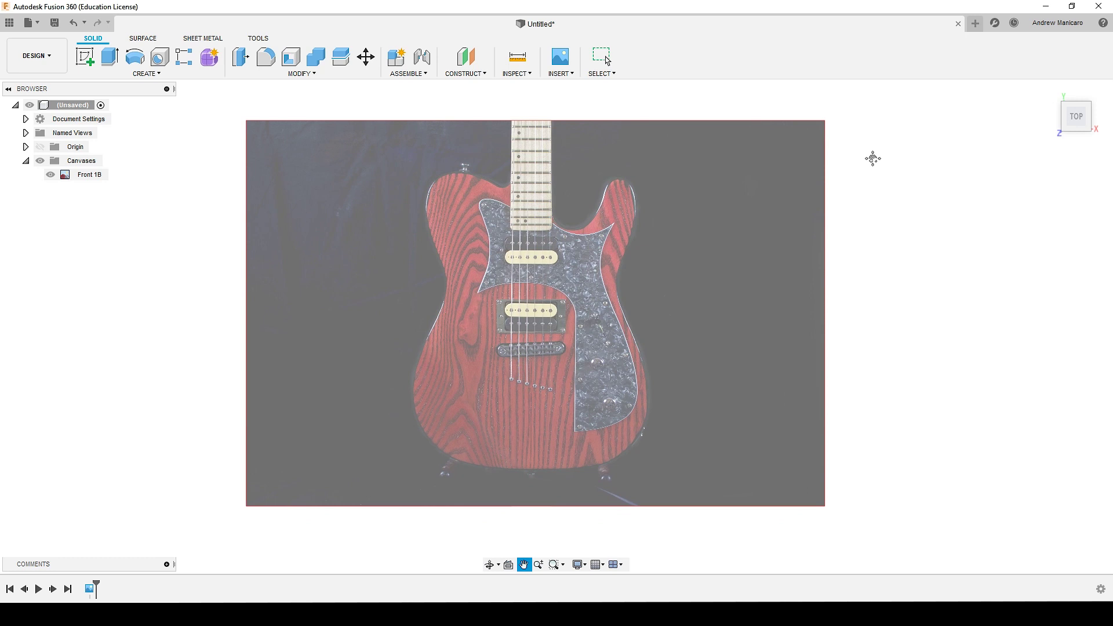
{"action": "scroll", "coordinate": [569, 186], "scroll_direction": "up", "scroll_amount": 4}
{"action": "scroll", "coordinate": [568, 189], "scroll_direction": "down", "scroll_amount": 3}
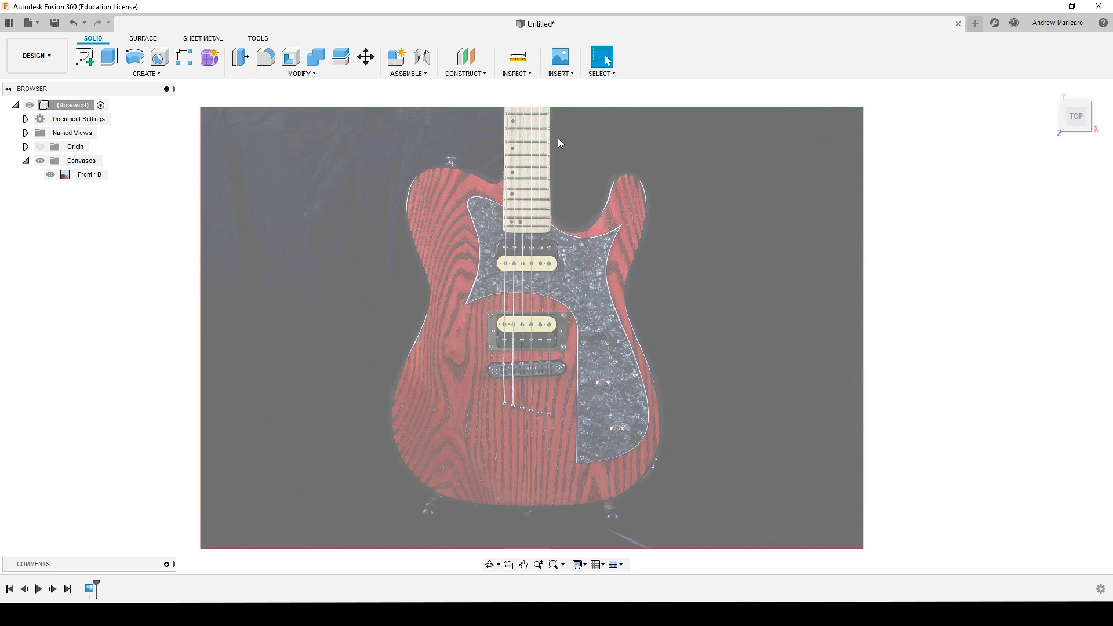
{"action": "scroll", "coordinate": [538, 132], "scroll_direction": "up", "scroll_amount": 2}
{"action": "left_click", "coordinate": [84, 56]}
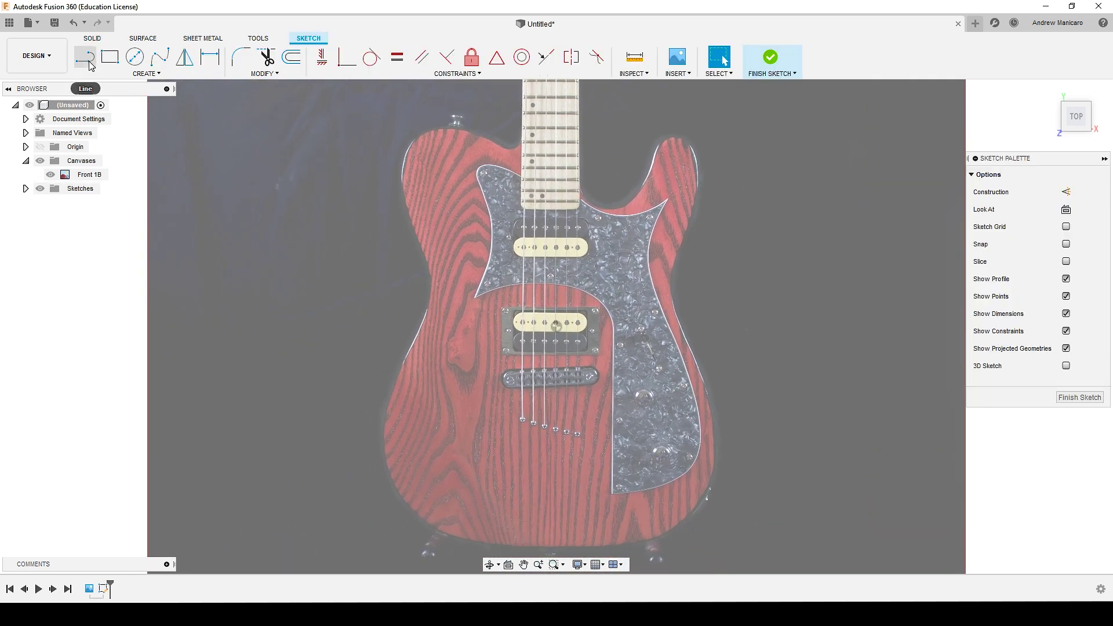
{"action": "scroll", "coordinate": [544, 359], "scroll_direction": "up", "scroll_amount": 4}
{"action": "scroll", "coordinate": [536, 377], "scroll_direction": "up", "scroll_amount": 1}
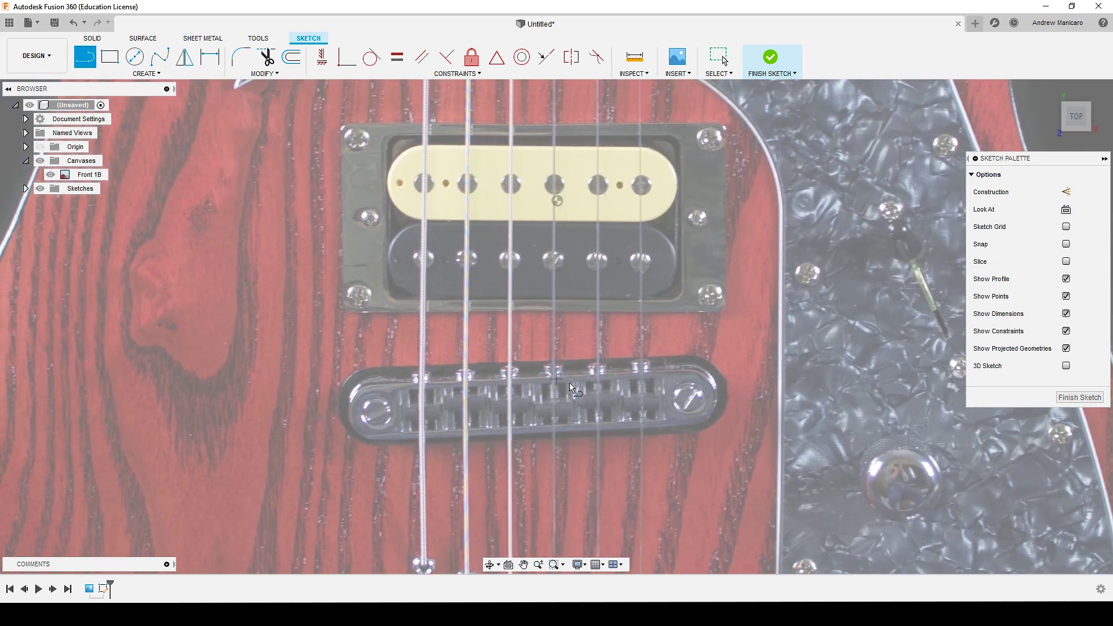
{"action": "left_click", "coordinate": [534, 381]}
{"action": "scroll", "coordinate": [536, 377], "scroll_direction": "down", "scroll_amount": 5}
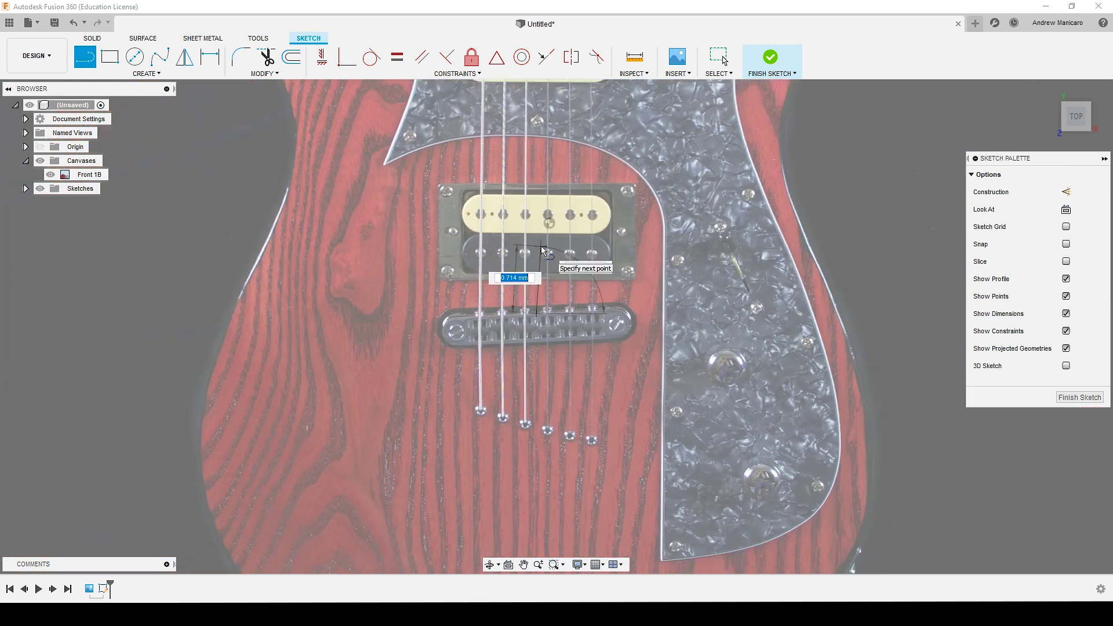
{"action": "mouse_move", "coordinate": [543, 250]}
{"action": "middle_mouse_down"}
{"action": "mouse_move", "coordinate": [494, 586]}
{"action": "mouse_move", "coordinate": [516, 541]}
{"action": "middle_mouse_up"}
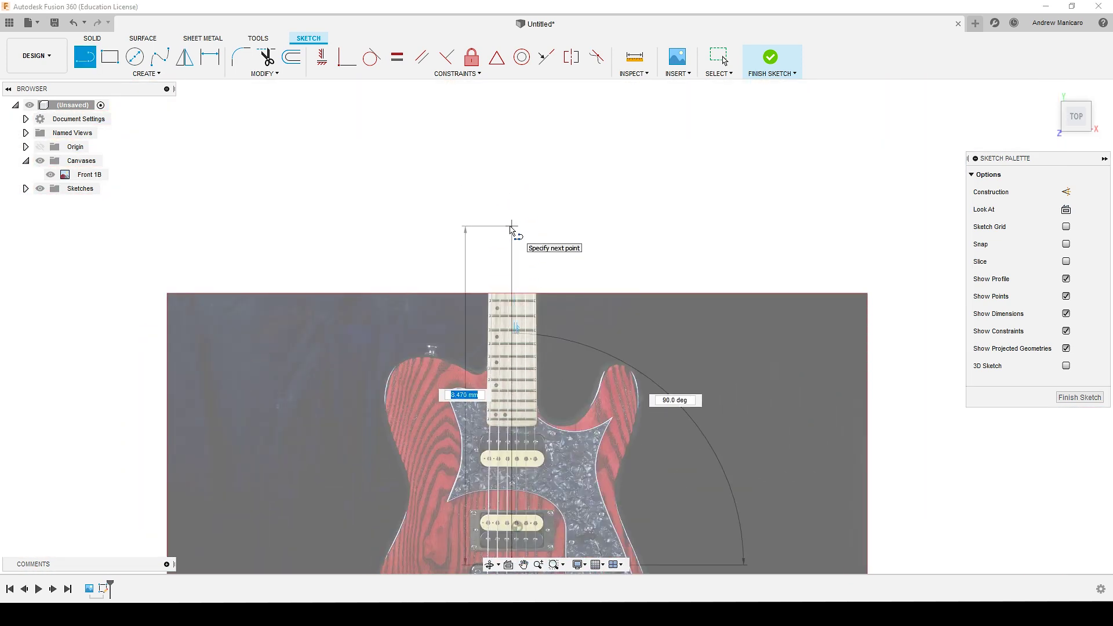
{"action": "left_click", "coordinate": [511, 226]}
{"action": "key", "text": "Escape"}
- Examine how the vertical line aligns with the strings and fretboard along the neck and at the bridge
{"action": "scroll", "coordinate": [510, 325], "scroll_direction": "up", "scroll_amount": 6}
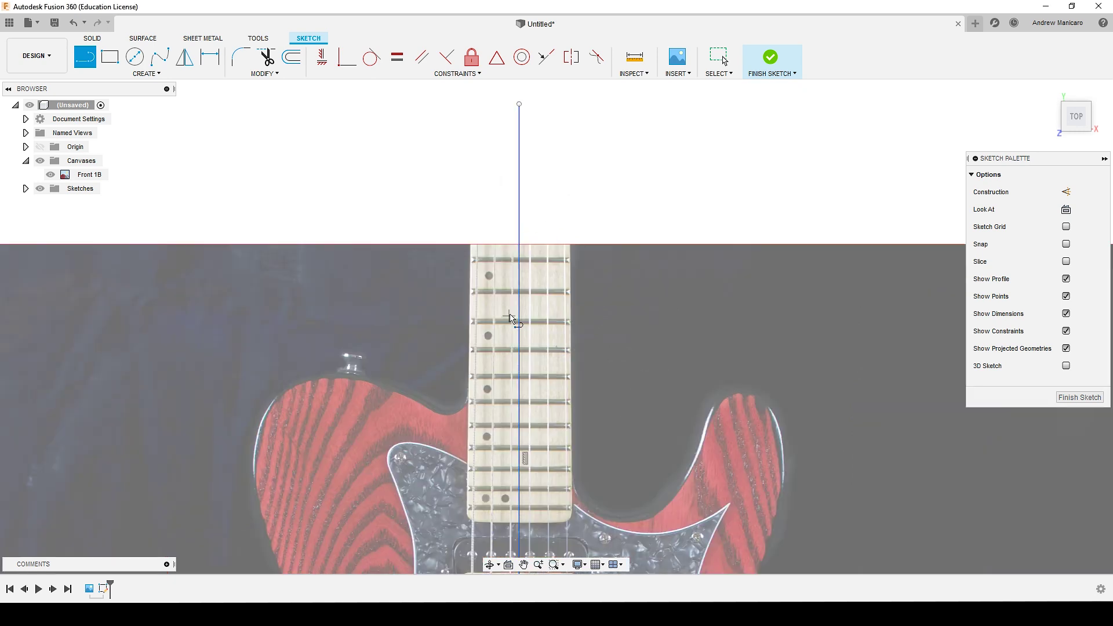
{"action": "scroll", "coordinate": [553, 196], "scroll_direction": "up", "scroll_amount": 1}
{"action": "middle_click_drag", "start_coordinate": [572, 343], "coordinate": [497, 278]}
{"action": "scroll", "coordinate": [508, 173], "scroll_direction": "down", "scroll_amount": 1}
{"action": "key", "text": "l"}
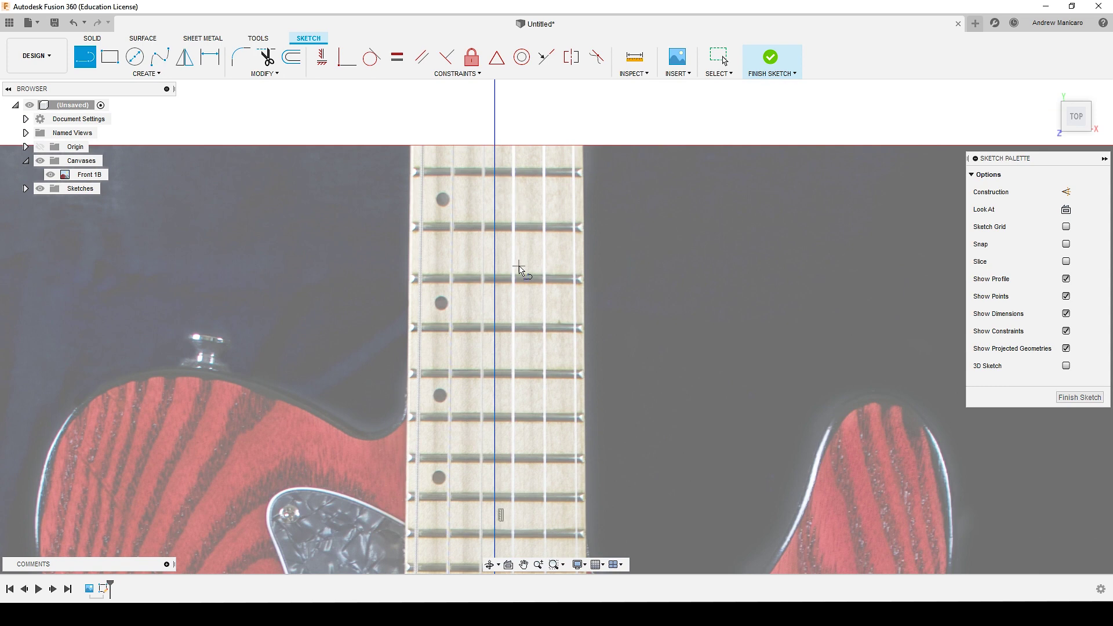
{"action": "scroll", "coordinate": [516, 273], "scroll_direction": "down", "scroll_amount": 3}
{"action": "middle_click_drag", "start_coordinate": [536, 423], "coordinate": [510, 124]}
{"action": "scroll", "coordinate": [509, 481], "scroll_direction": "up", "scroll_amount": 4}
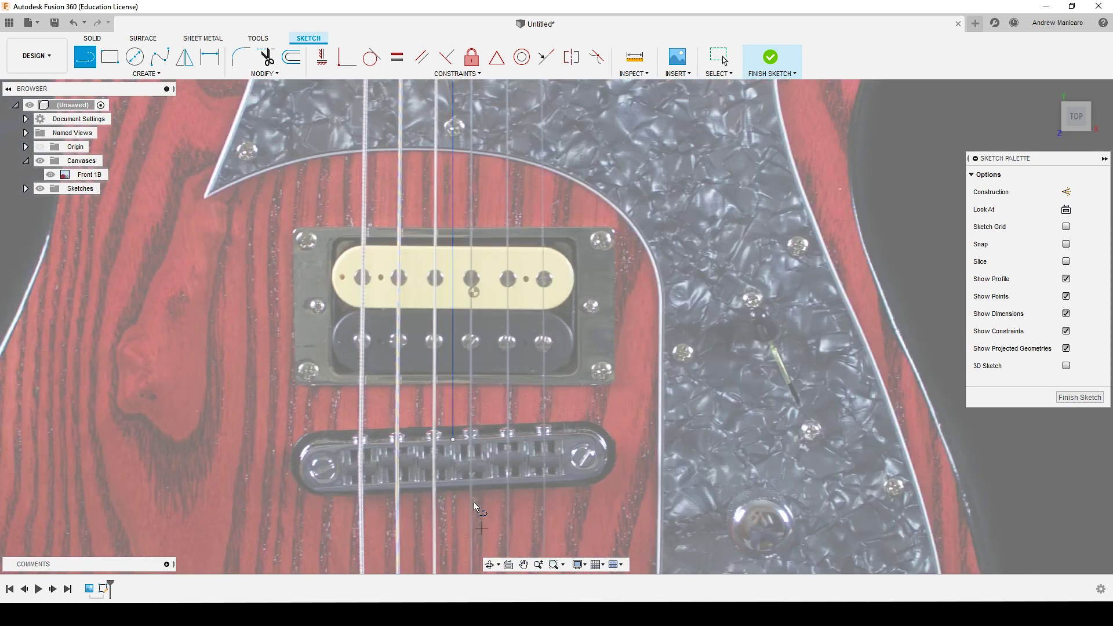
{"action": "middle_click_drag", "start_coordinate": [475, 507], "coordinate": [518, 396]}
{"action": "scroll", "coordinate": [509, 289], "scroll_direction": "down", "scroll_amount": 5}
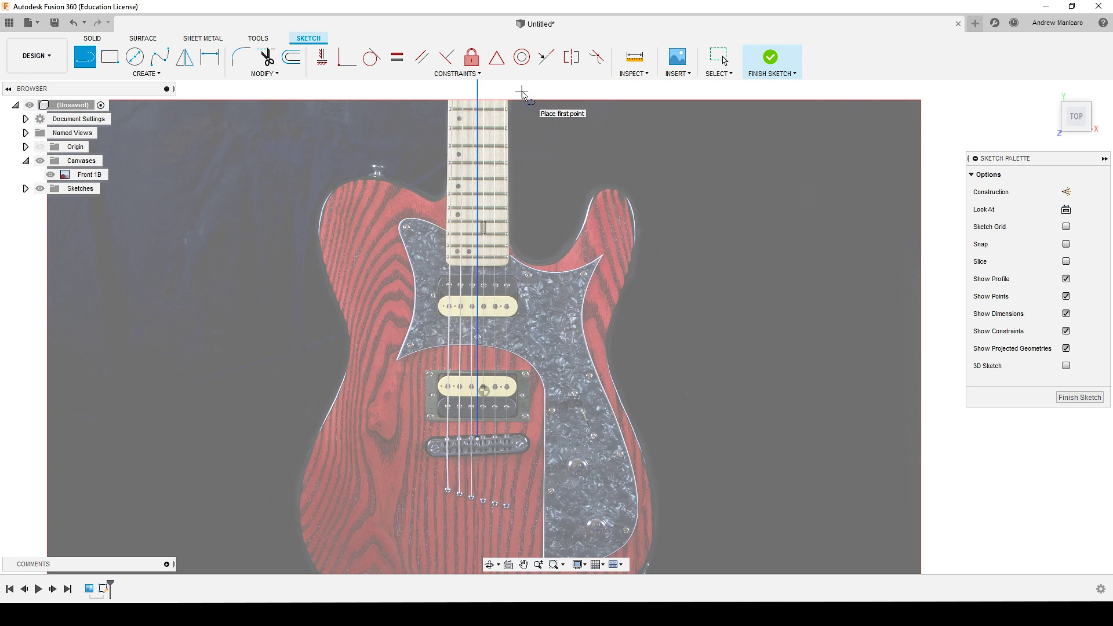
{"action": "key", "text": "Escape"}
- Edit the Front 1B canvas and set its Z angle to 0.24 deg to straighten the neck along the vertical line
{"action": "right_click", "coordinate": [67, 176]}
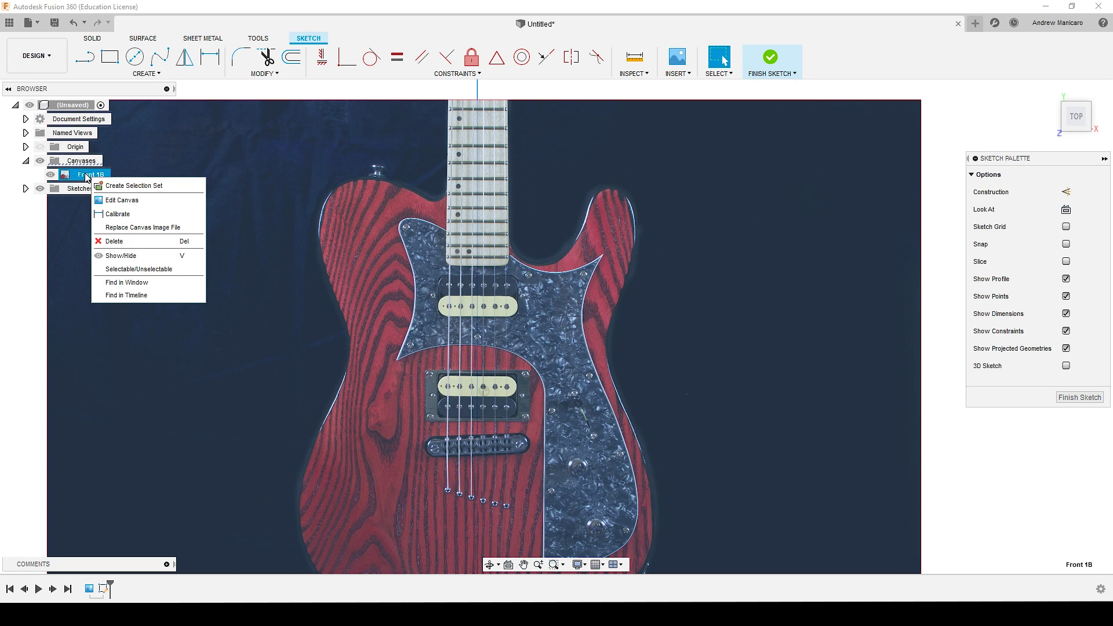
{"action": "left_click", "coordinate": [122, 200]}
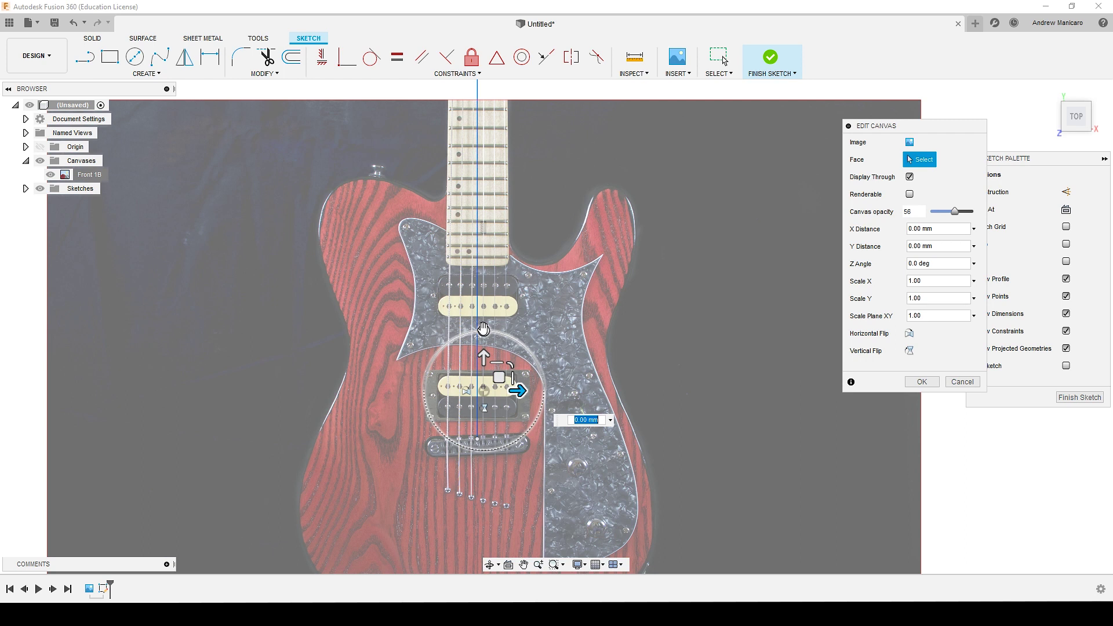
{"action": "left_click_drag", "start_coordinate": [483, 328], "coordinate": [477, 310]}
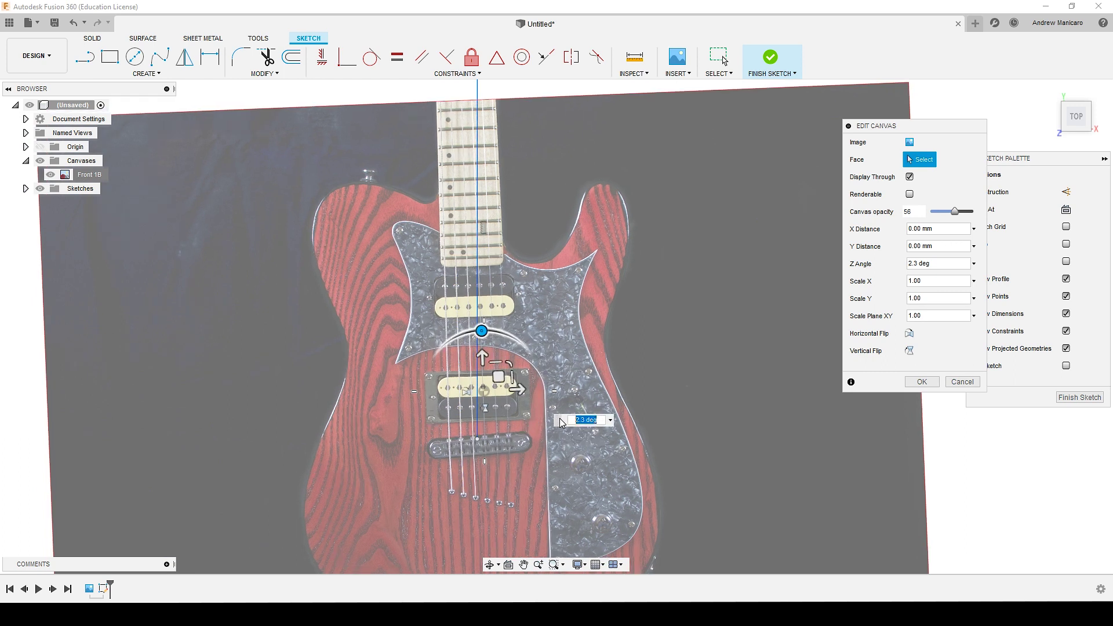
{"action": "type", "text": "1"}
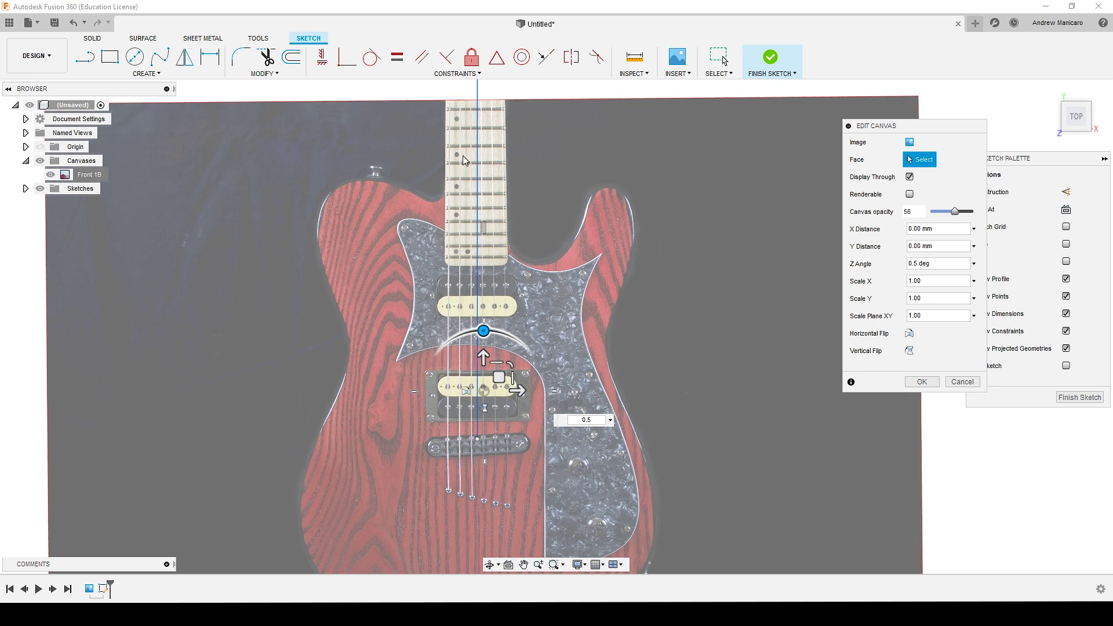
{"action": "scroll", "coordinate": [497, 97], "scroll_direction": "up", "scroll_amount": 8}
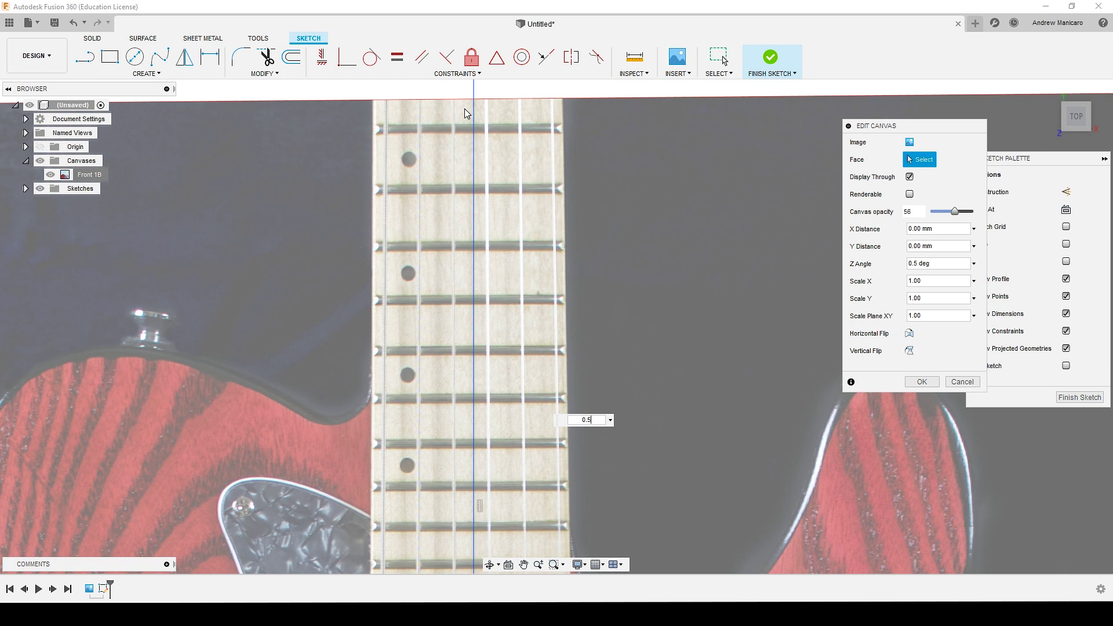
{"action": "key", "text": "BackSpace"}
{"action": "key", "text": "BackSpace"}
{"action": "key", "text": "BackSpace"}
{"action": "type", "text": "0."}
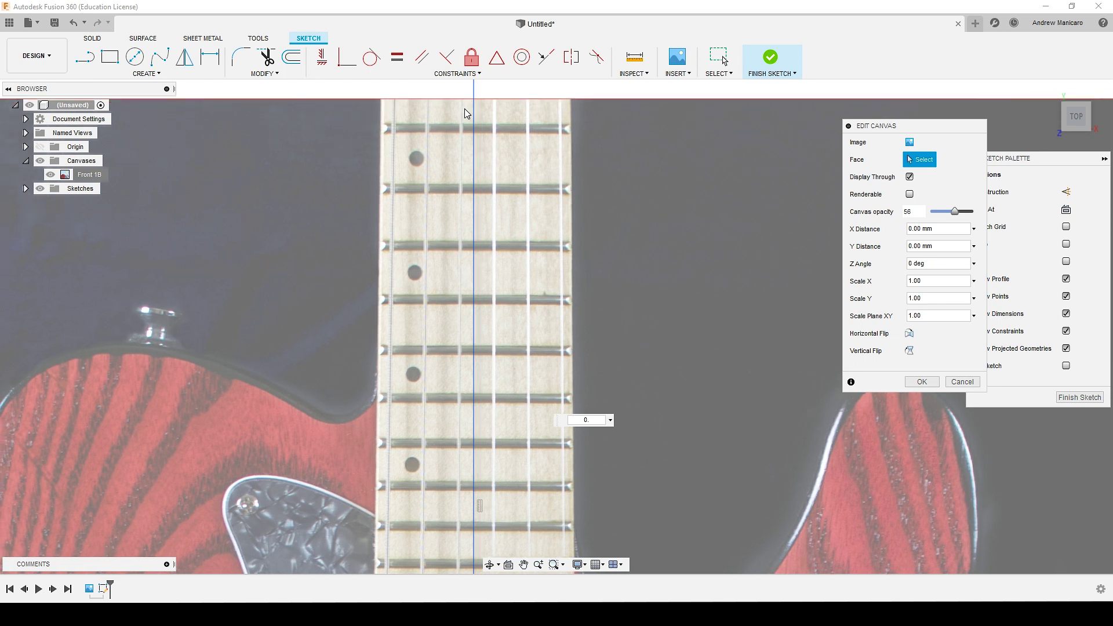
{"action": "type", "text": "3"}
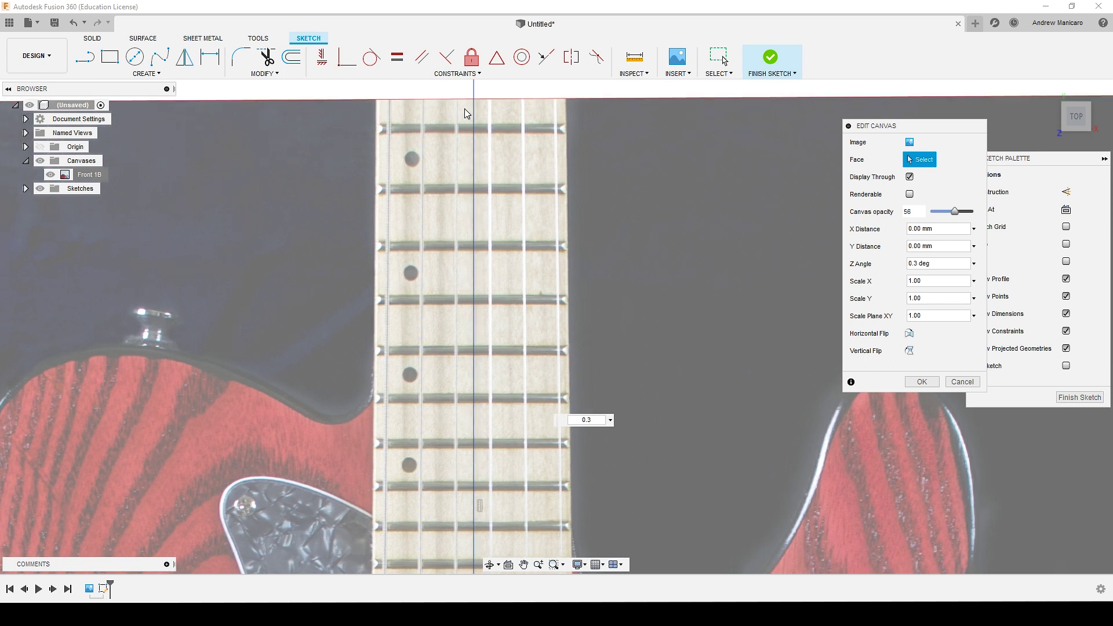
{"action": "type", "text": ".2"}
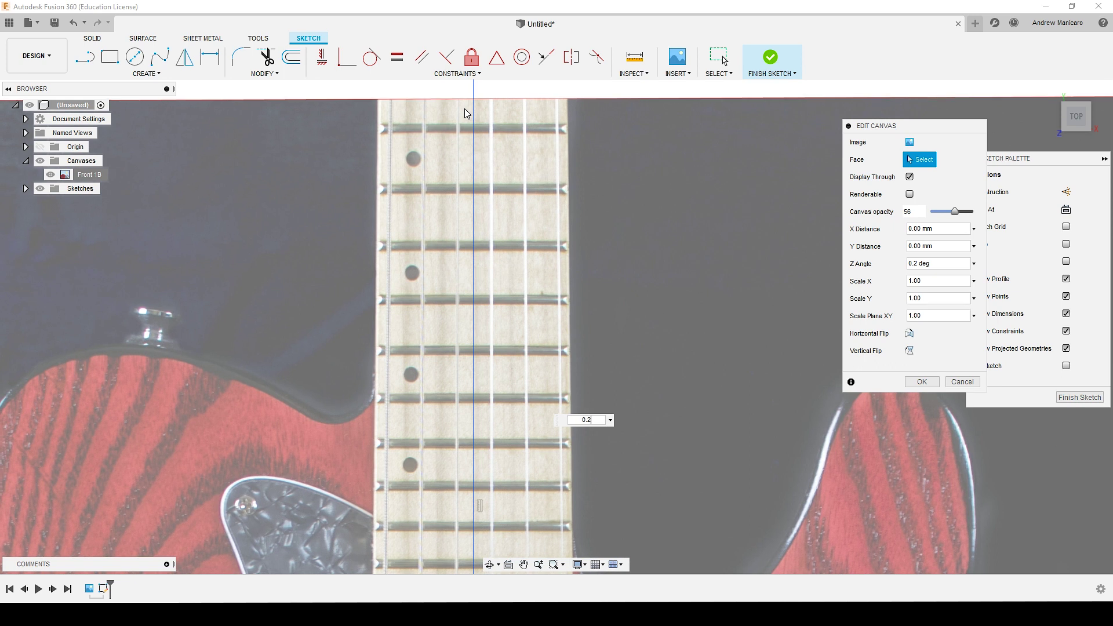
{"action": "type", "text": "5"}
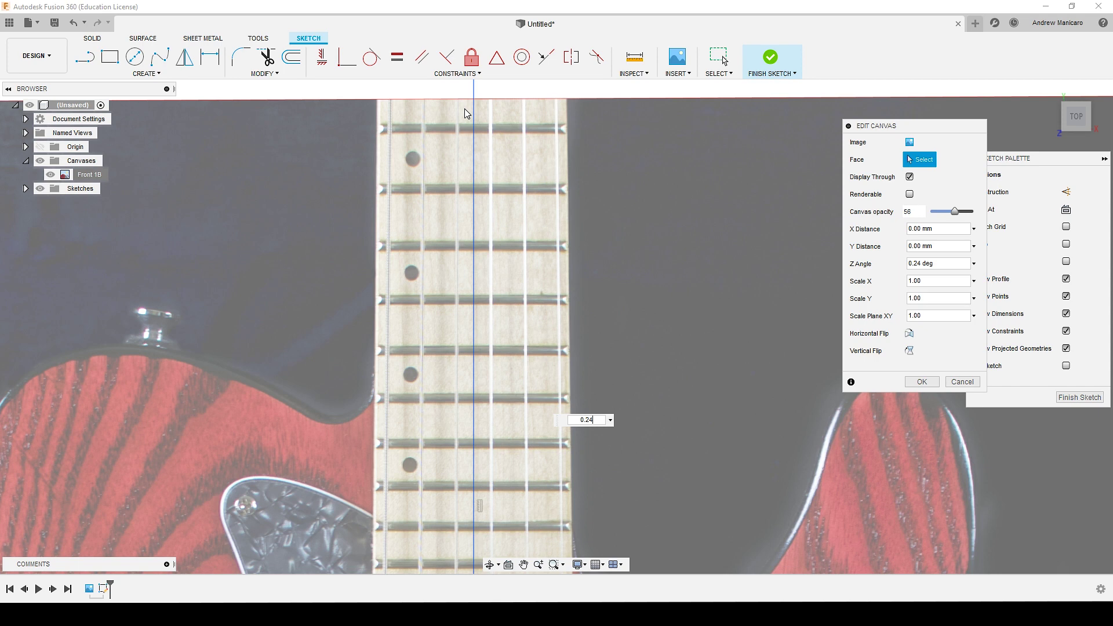
{"action": "key", "text": "Return"}
- Inspect the rotated canvas against the centreline at the neck, pickups and bridge, and across the whole body
{"action": "scroll", "coordinate": [581, 402], "scroll_direction": "up", "scroll_amount": 1}
{"action": "scroll", "coordinate": [581, 403], "scroll_direction": "down", "scroll_amount": 3}
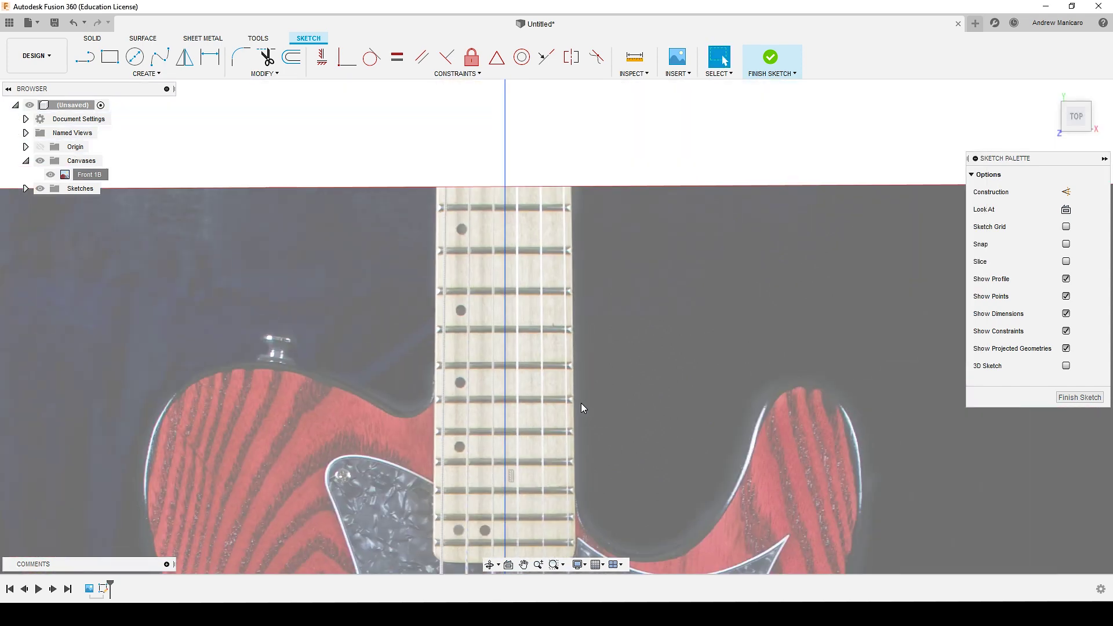
{"action": "scroll", "coordinate": [581, 403], "scroll_direction": "down", "scroll_amount": 3}
{"action": "scroll", "coordinate": [582, 292], "scroll_direction": "up", "scroll_amount": 5}
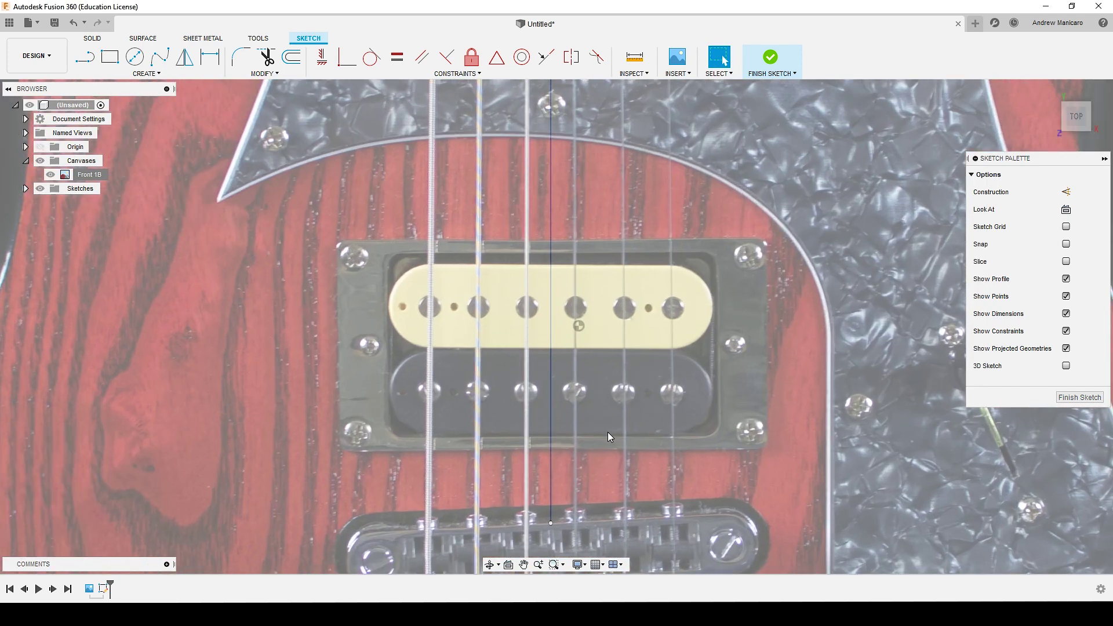
{"action": "scroll", "coordinate": [608, 436], "scroll_direction": "down", "scroll_amount": 2}
{"action": "scroll", "coordinate": [558, 335], "scroll_direction": "up", "scroll_amount": 1}
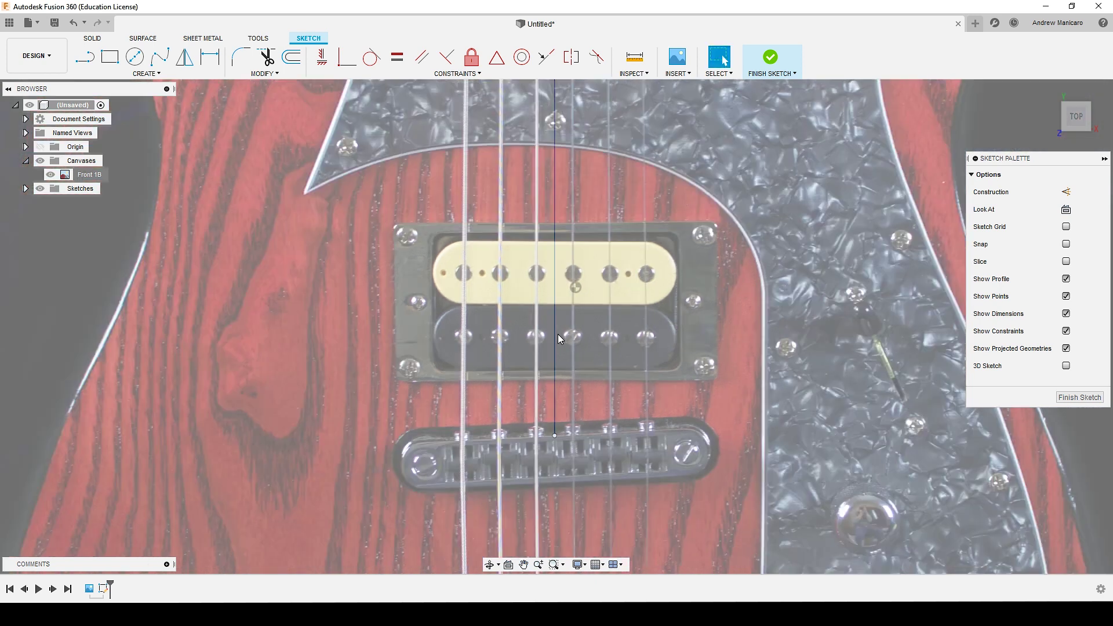
{"action": "scroll", "coordinate": [558, 335], "scroll_direction": "down", "scroll_amount": 6}
{"action": "middle_click_drag", "start_coordinate": [558, 335], "coordinate": [483, 433]}
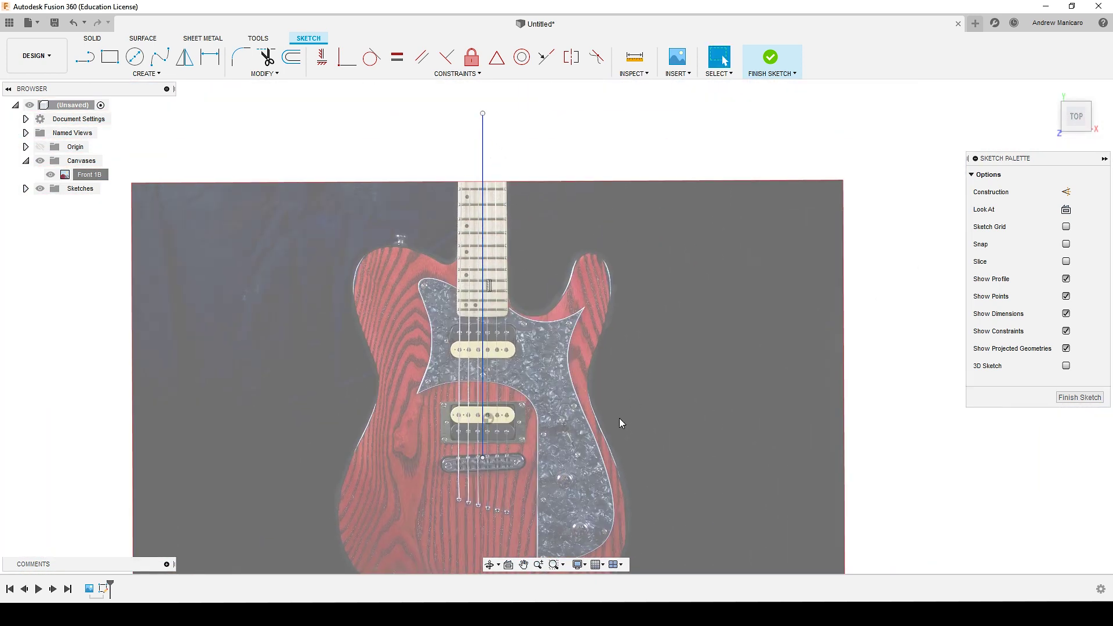
{"action": "middle_click_drag", "start_coordinate": [619, 418], "coordinate": [637, 323]}
{"action": "scroll", "coordinate": [637, 329], "scroll_direction": "down", "scroll_amount": 2}
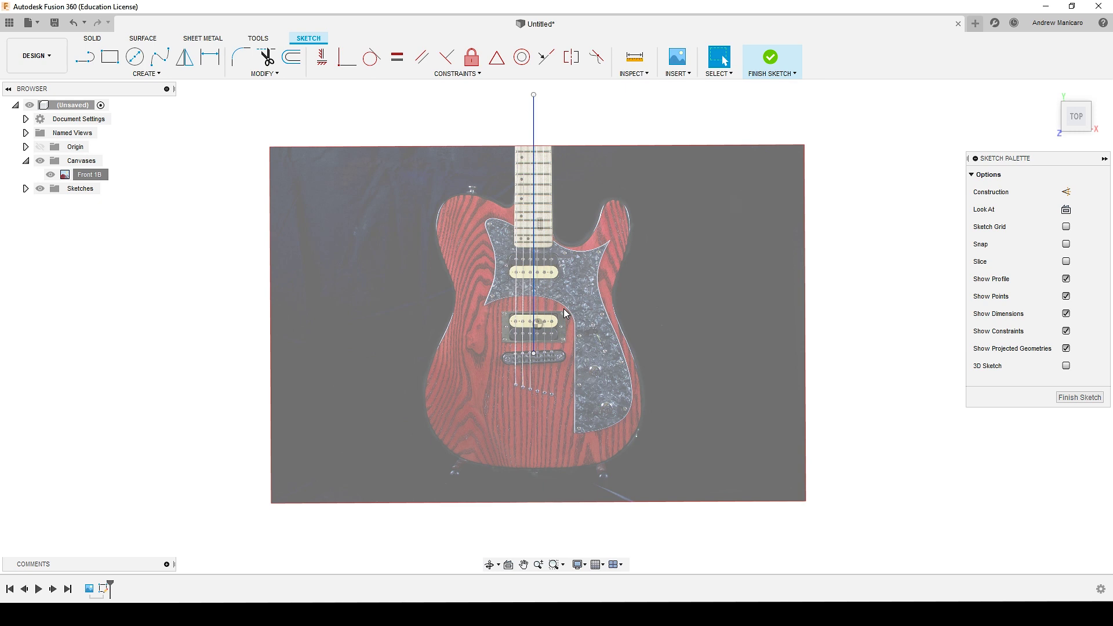
{"action": "scroll", "coordinate": [564, 311], "scroll_direction": "up", "scroll_amount": 2}
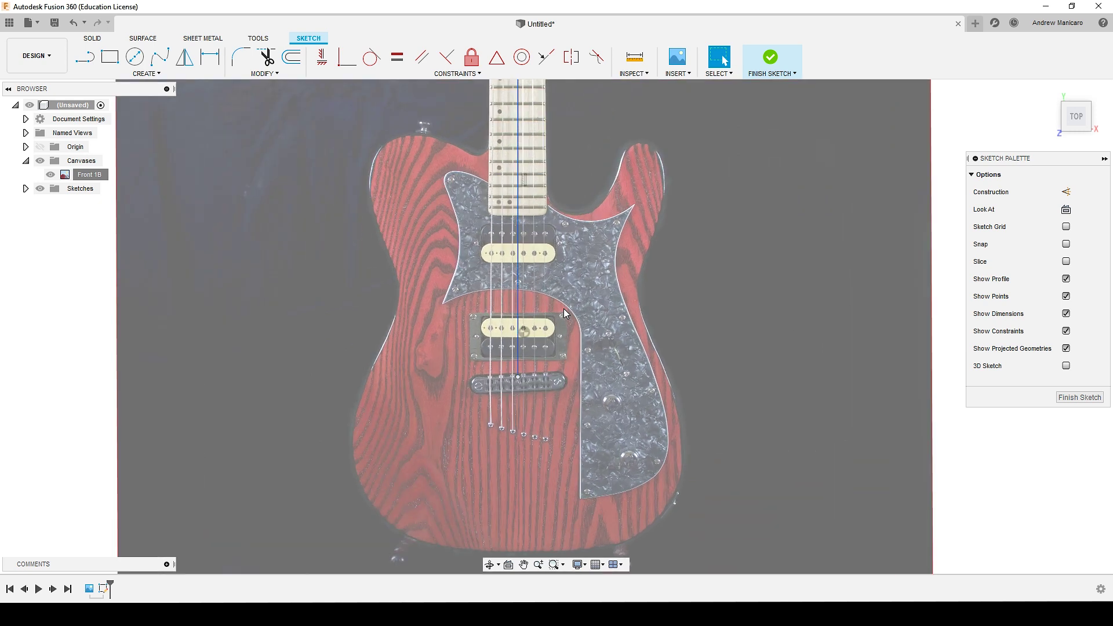
- Calibrate the Front 1B canvas by setting the distance between the centres of the two bridge mounting screws to 74.08 mm
{"action": "scroll", "coordinate": [628, 490], "scroll_direction": "up", "scroll_amount": 2}
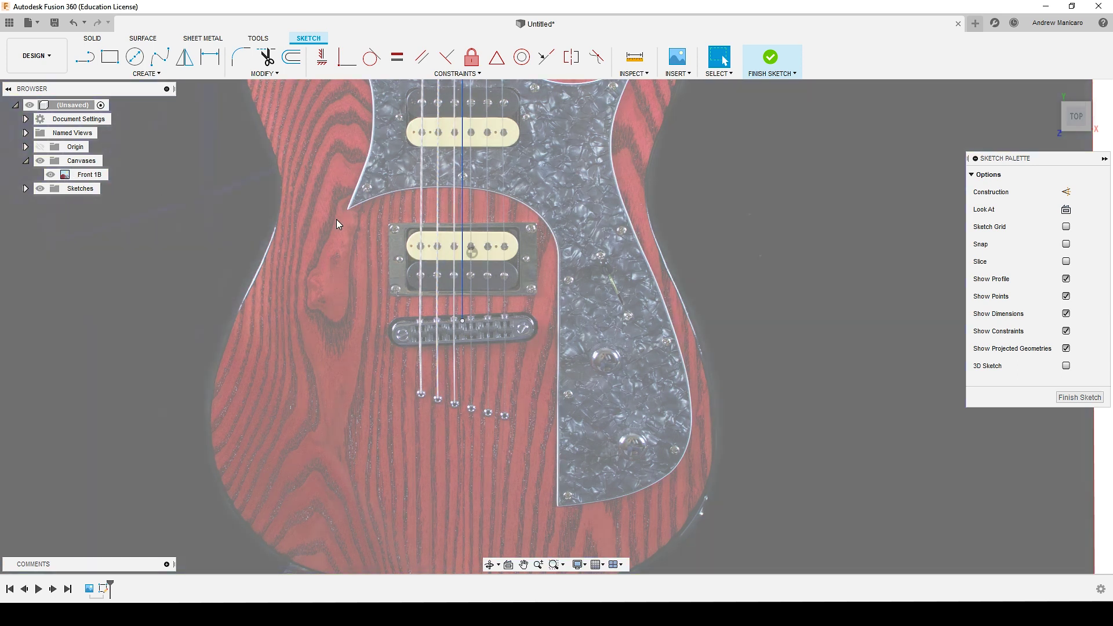
{"action": "right_click", "coordinate": [92, 175]}
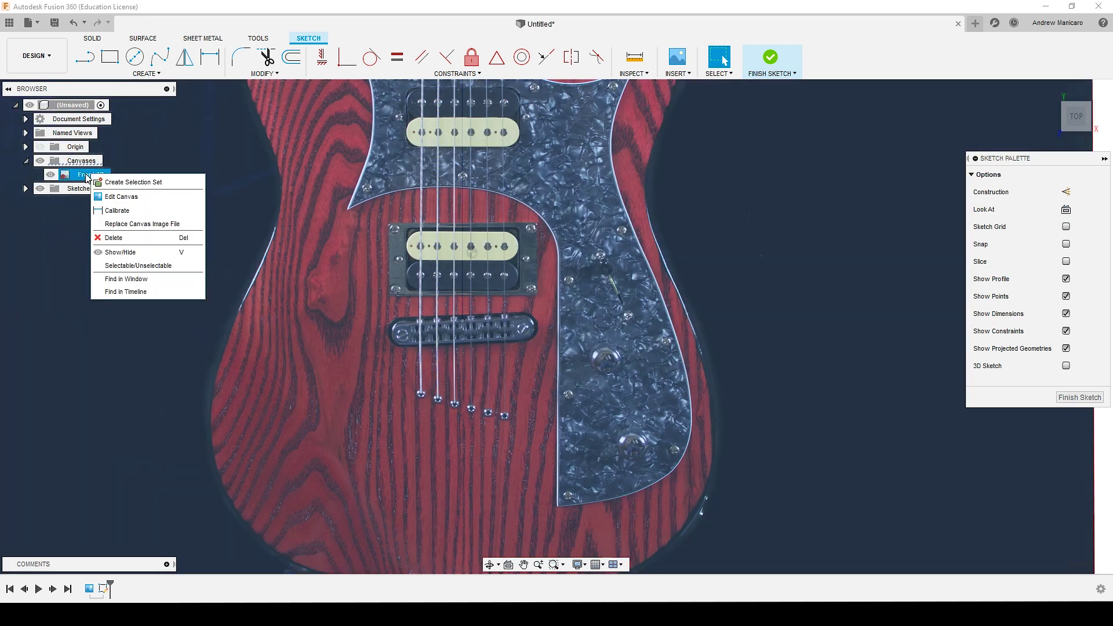
{"action": "left_click", "coordinate": [128, 211]}
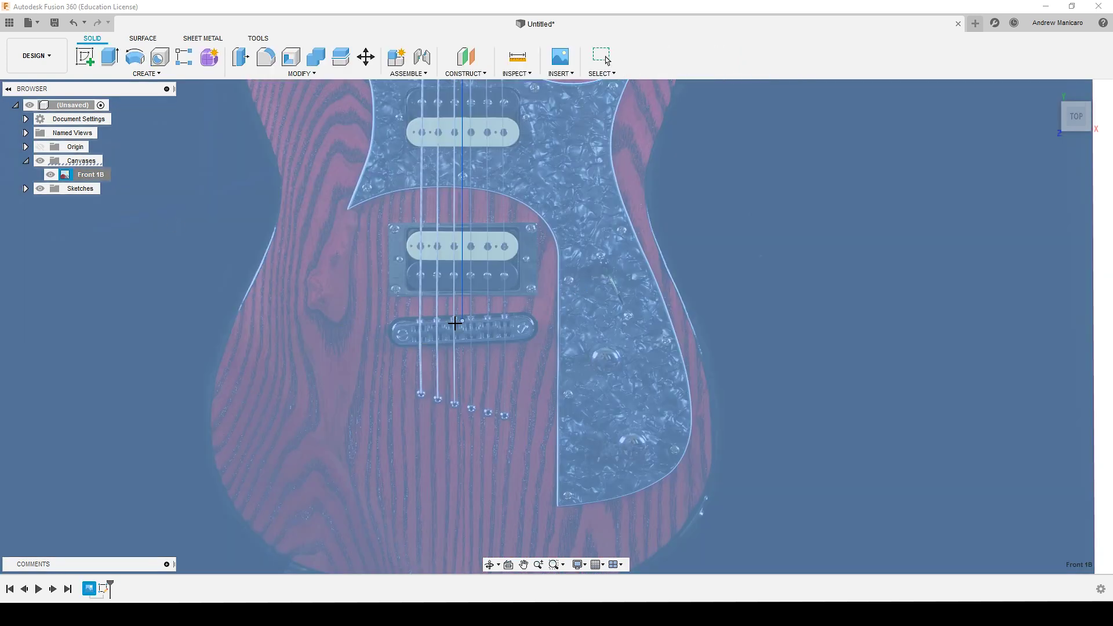
{"action": "scroll", "coordinate": [454, 324], "scroll_direction": "up", "scroll_amount": 3}
{"action": "scroll", "coordinate": [454, 323], "scroll_direction": "up", "scroll_amount": 2}
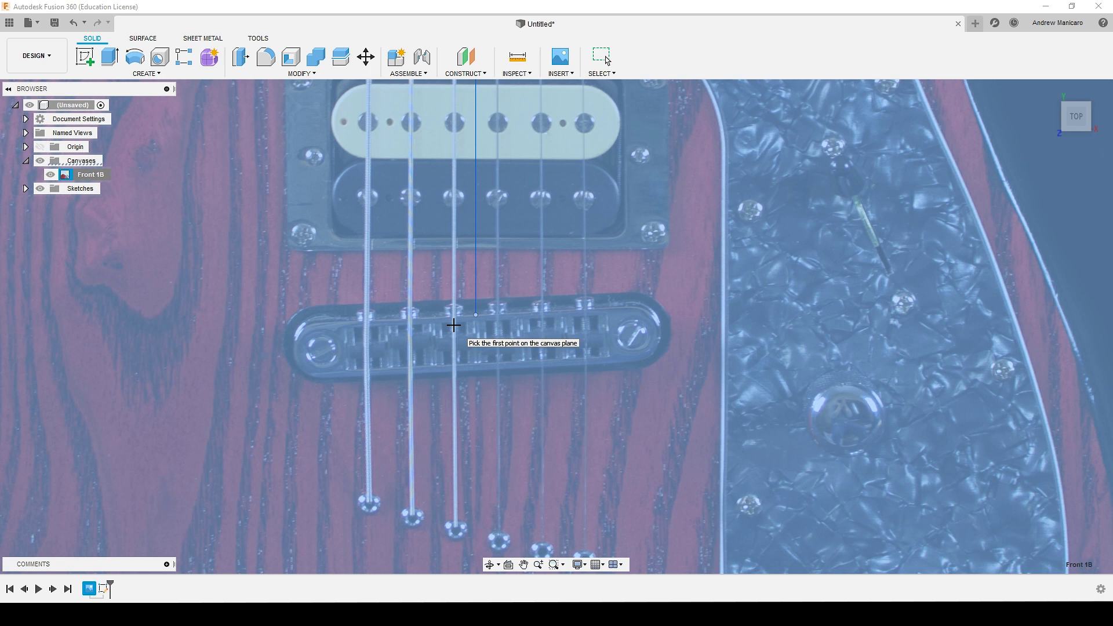
{"action": "scroll", "coordinate": [454, 325], "scroll_direction": "up", "scroll_amount": 3}
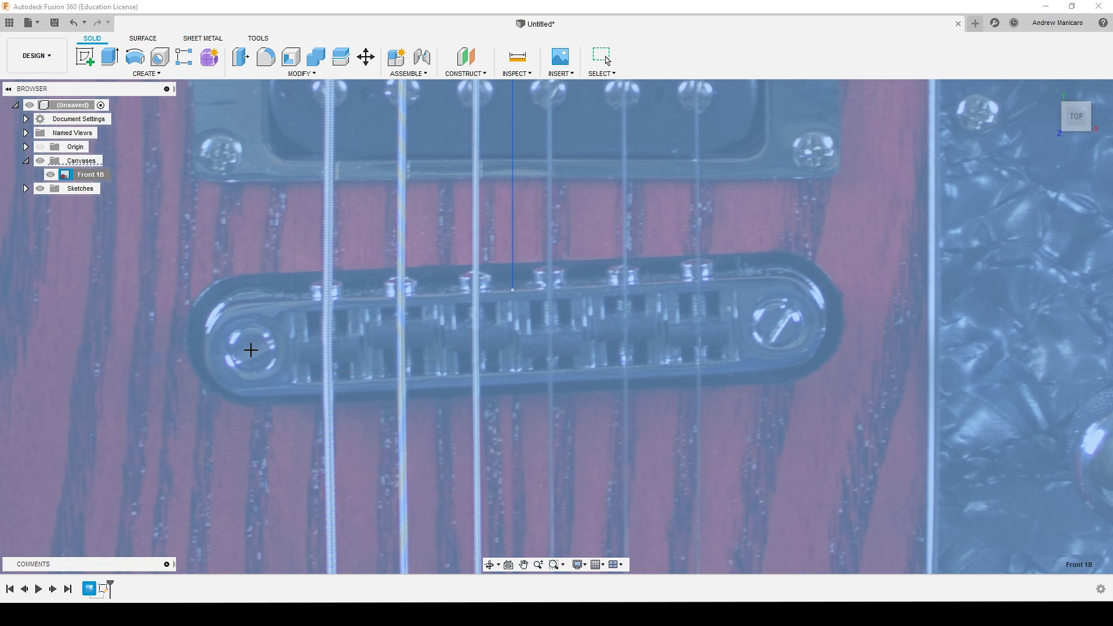
{"action": "left_click", "coordinate": [251, 348]}
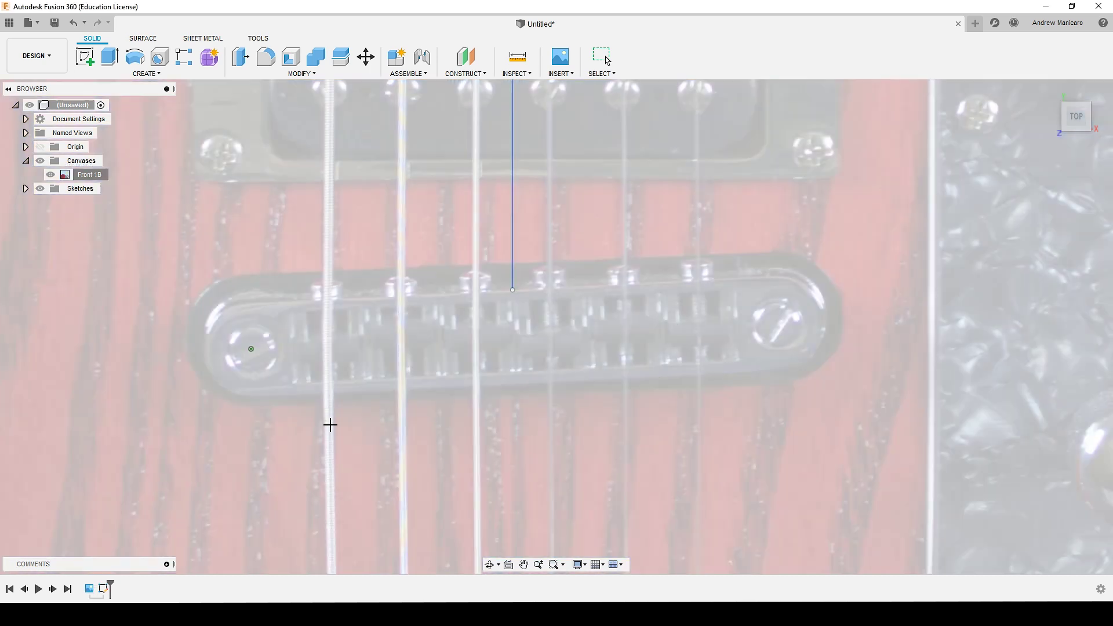
{"action": "left_click", "coordinate": [777, 325]}
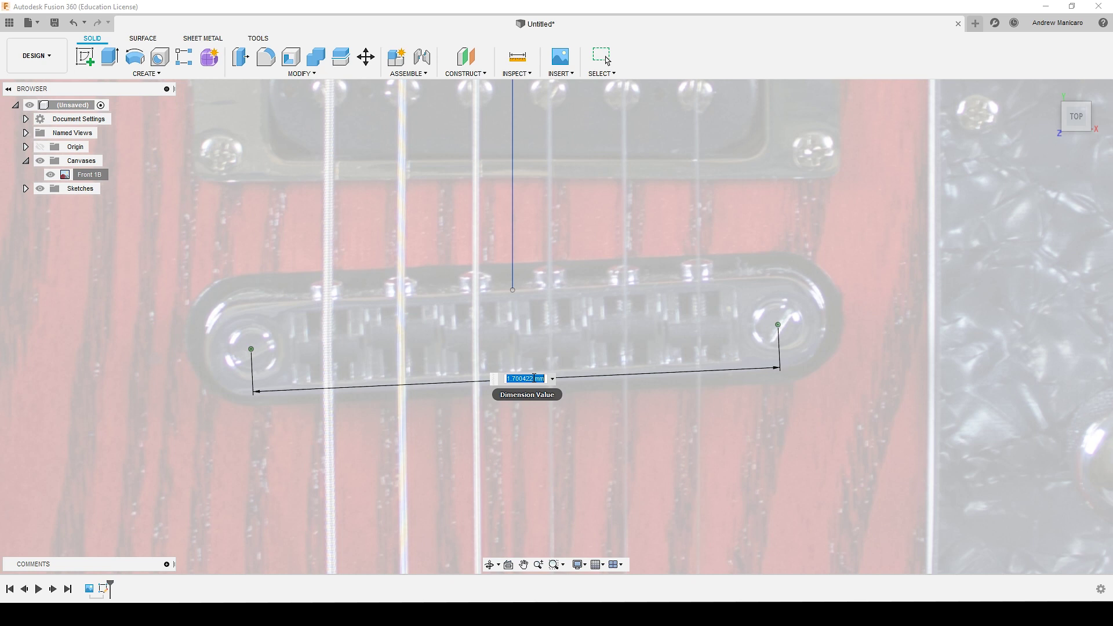
{"action": "type", "text": "74.08"}
{"action": "key", "text": "Return"}
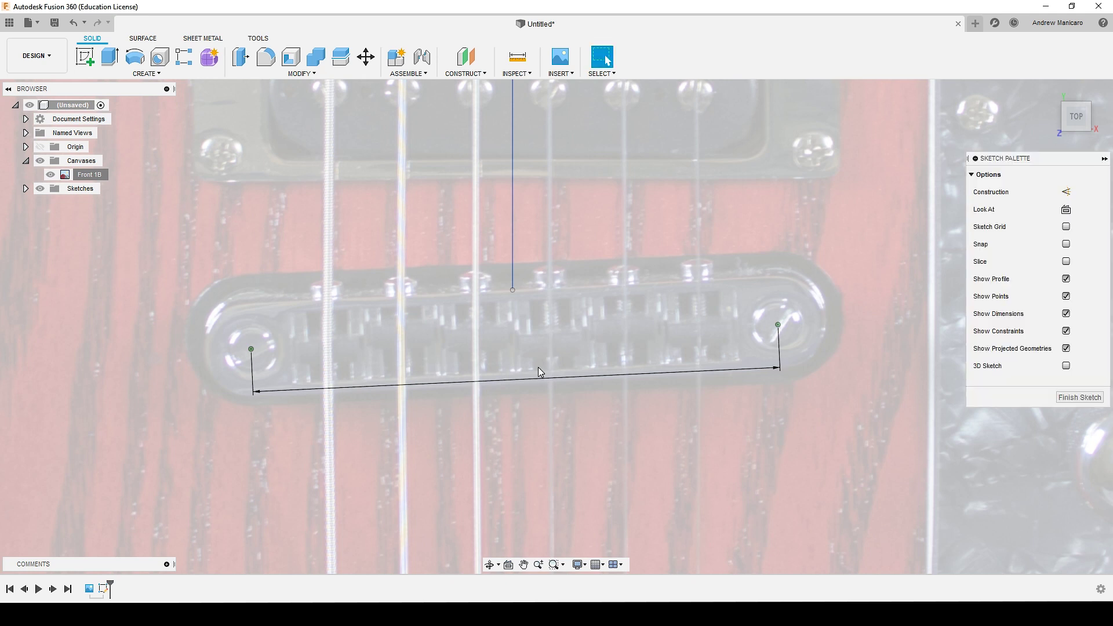
- Delete the short old centreline left over the bridge pickup
{"action": "scroll", "coordinate": [661, 430], "scroll_direction": "down", "scroll_amount": 10}
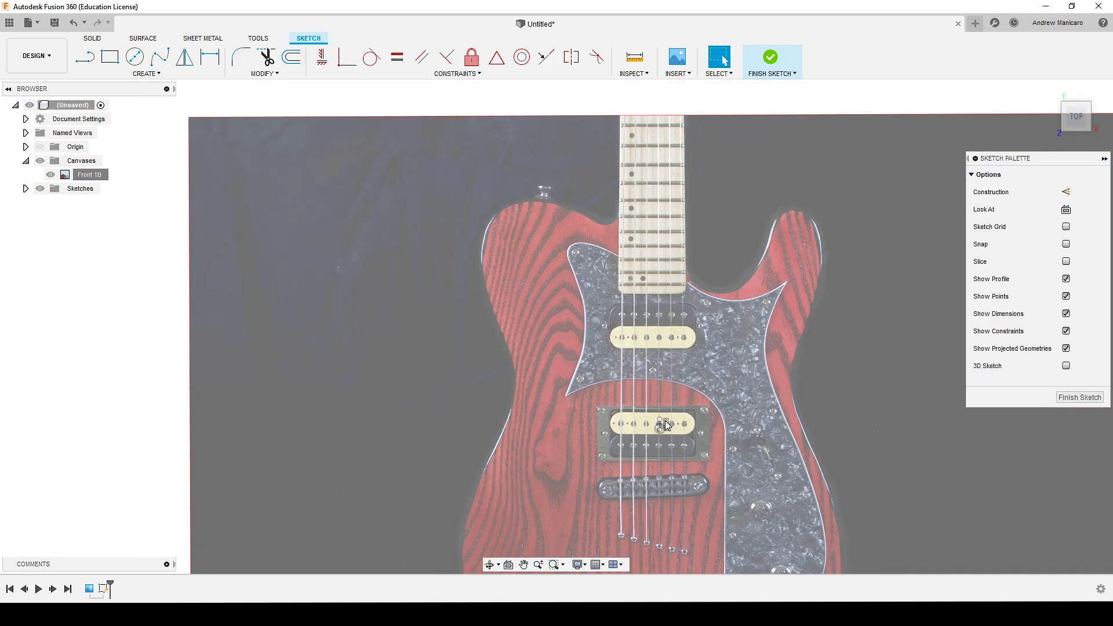
{"action": "middle_click_drag", "start_coordinate": [665, 421], "coordinate": [627, 271]}
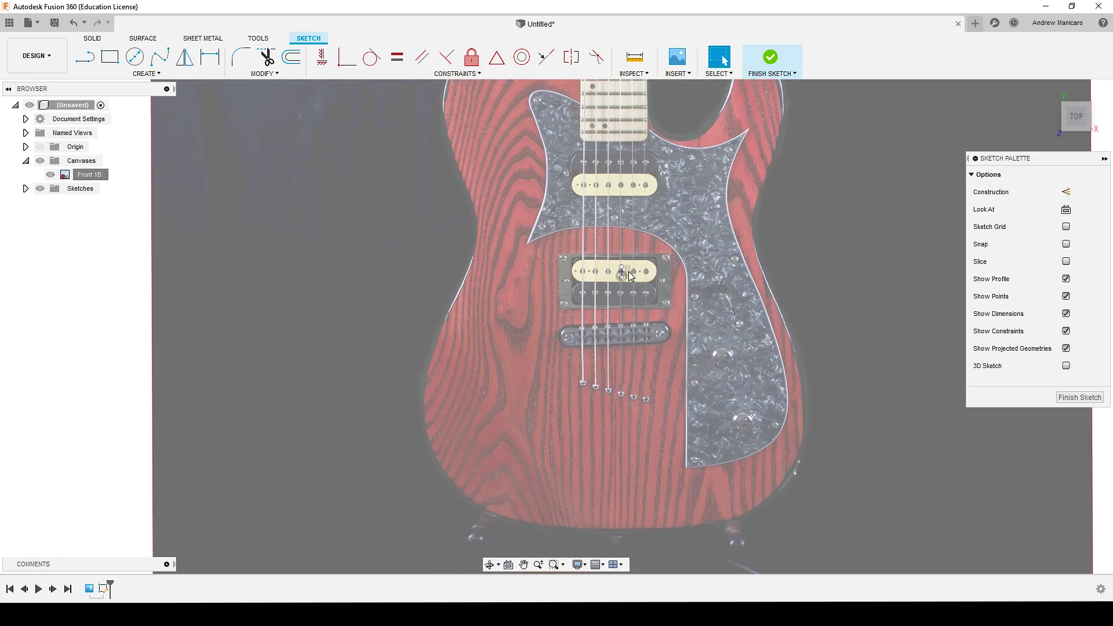
{"action": "scroll", "coordinate": [627, 274], "scroll_direction": "down", "scroll_amount": 3}
{"action": "scroll", "coordinate": [636, 260], "scroll_direction": "up", "scroll_amount": 5}
{"action": "scroll", "coordinate": [611, 307], "scroll_direction": "up", "scroll_amount": 3}
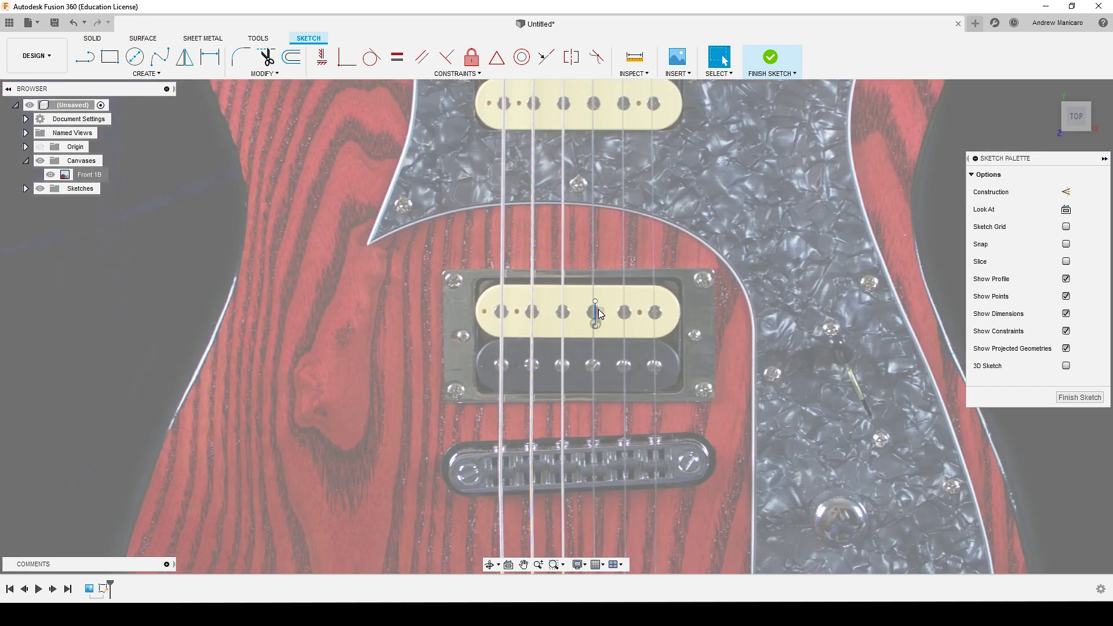
{"action": "left_click", "coordinate": [597, 311]}
{"action": "key", "text": "Delete"}
- Draw a vertical line from the middle of the bridge up the neck to just past the photo's top edge
{"action": "scroll", "coordinate": [759, 415], "scroll_direction": "down", "scroll_amount": 2}
{"action": "scroll", "coordinate": [760, 415], "scroll_direction": "down", "scroll_amount": 5}
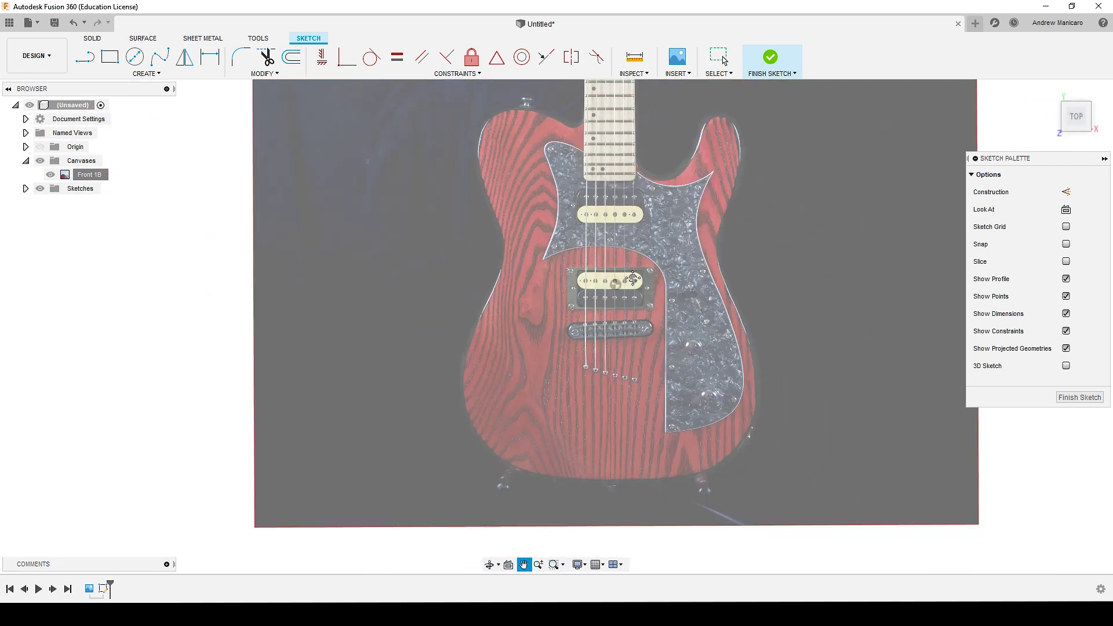
{"action": "left_click", "coordinate": [86, 60]}
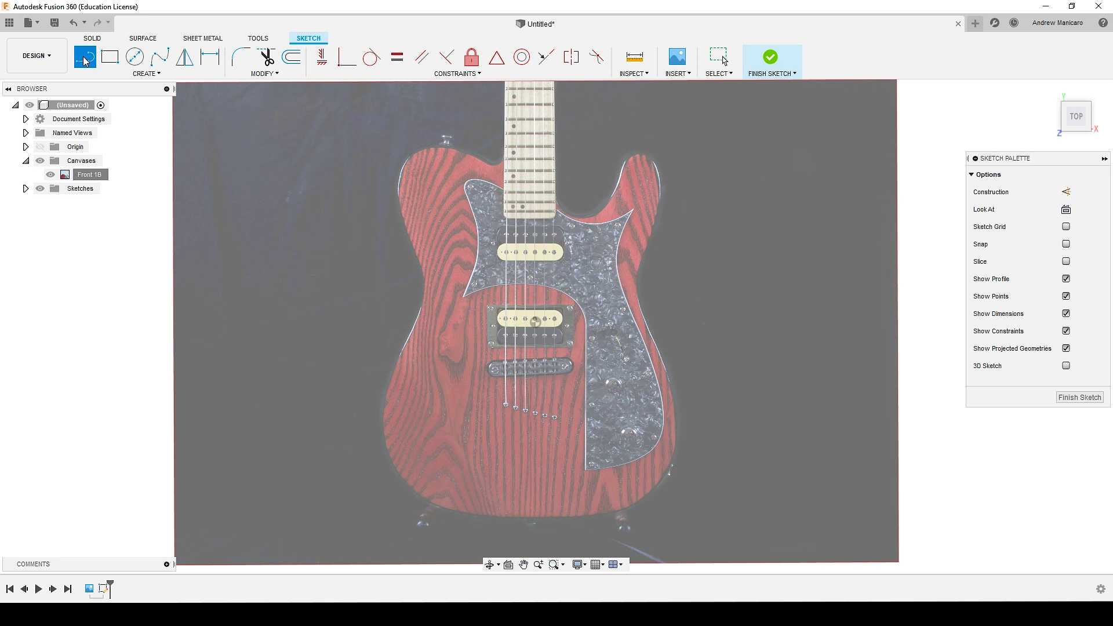
{"action": "scroll", "coordinate": [565, 409], "scroll_direction": "up", "scroll_amount": 3}
{"action": "scroll", "coordinate": [495, 339], "scroll_direction": "up", "scroll_amount": 5}
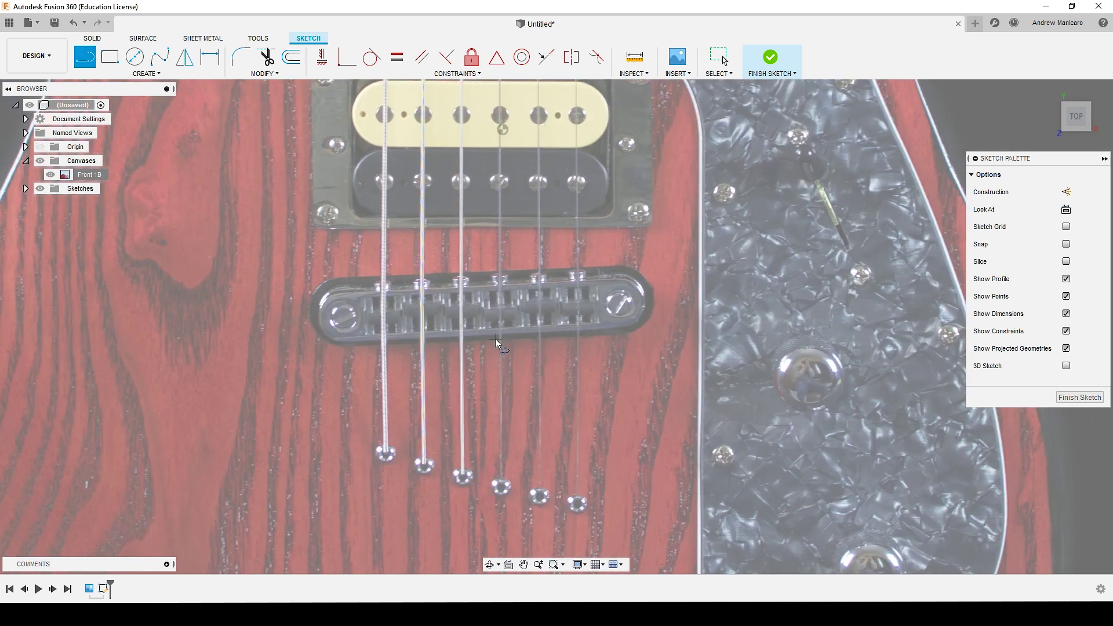
{"action": "left_click", "coordinate": [468, 248]}
{"action": "scroll", "coordinate": [463, 129], "scroll_direction": "down", "scroll_amount": 5}
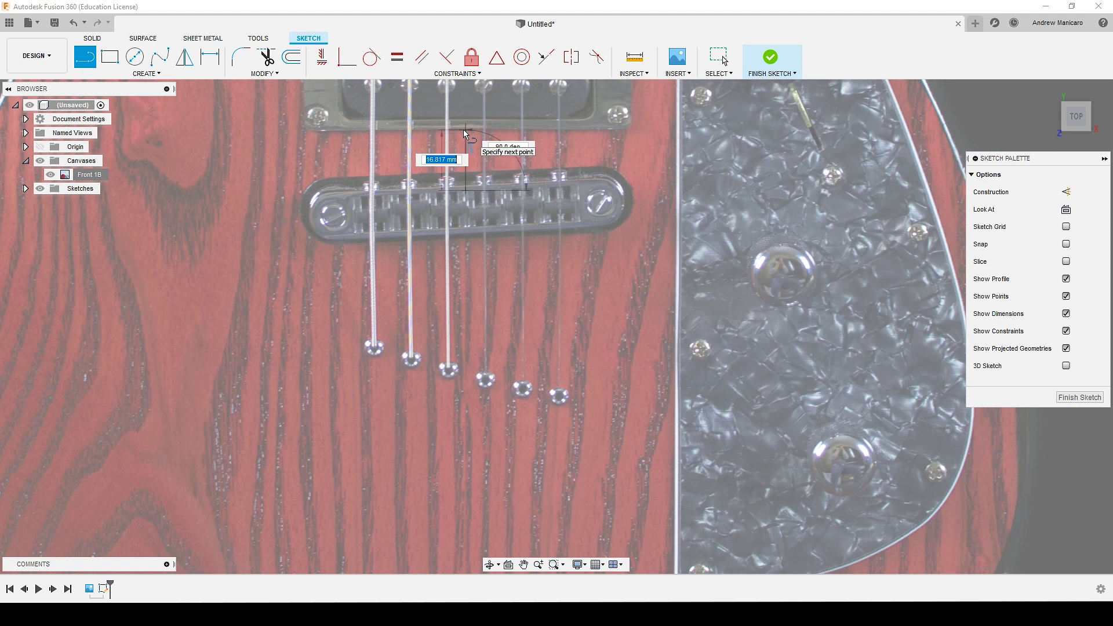
{"action": "middle_click_drag", "start_coordinate": [464, 130], "coordinate": [445, 564]}
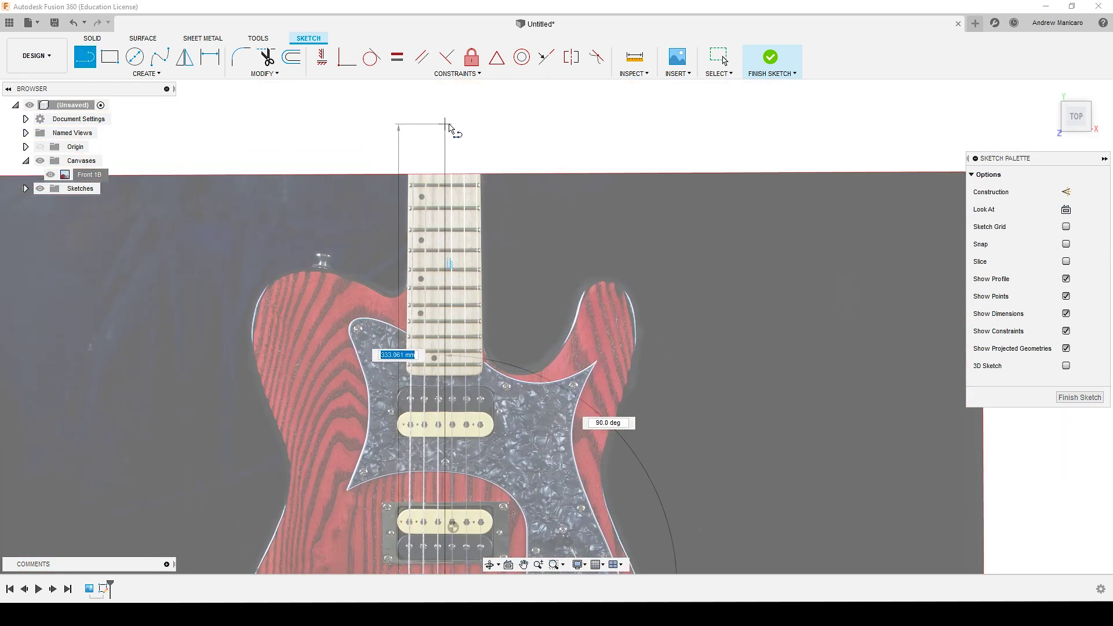
{"action": "left_click", "coordinate": [447, 113]}
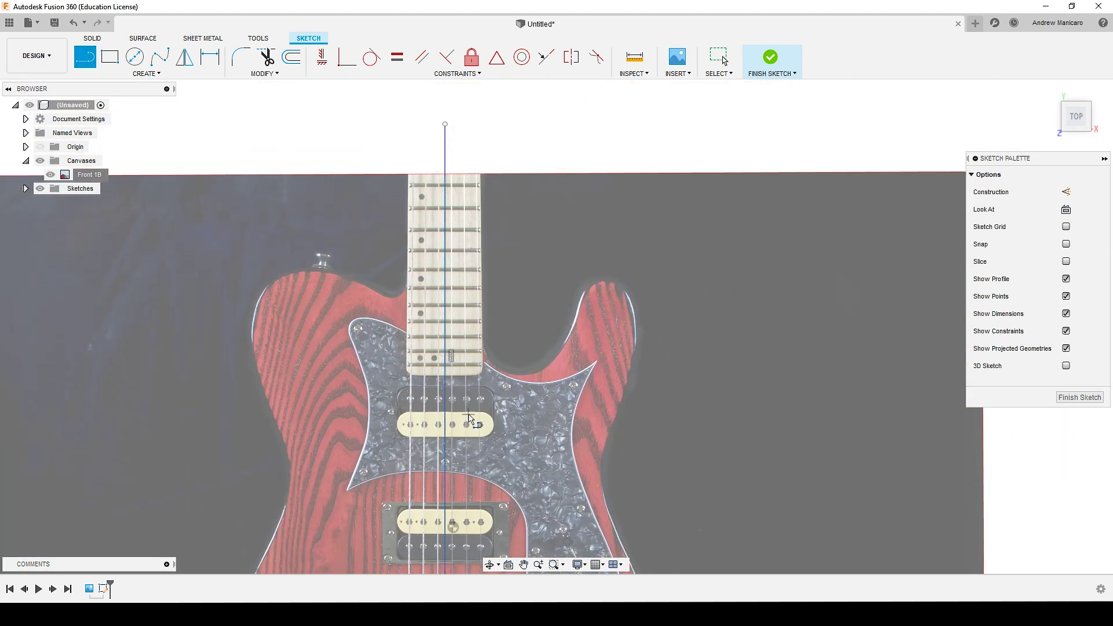
- Extend the centreline with a vertical line from its bridge end down past the photo's bottom edge
{"action": "scroll", "coordinate": [502, 361], "scroll_direction": "up", "scroll_amount": 3}
{"action": "left_click", "coordinate": [475, 289]}
{"action": "middle_click_drag", "start_coordinate": [481, 537], "coordinate": [460, 415]}
{"action": "left_click", "coordinate": [457, 491]}
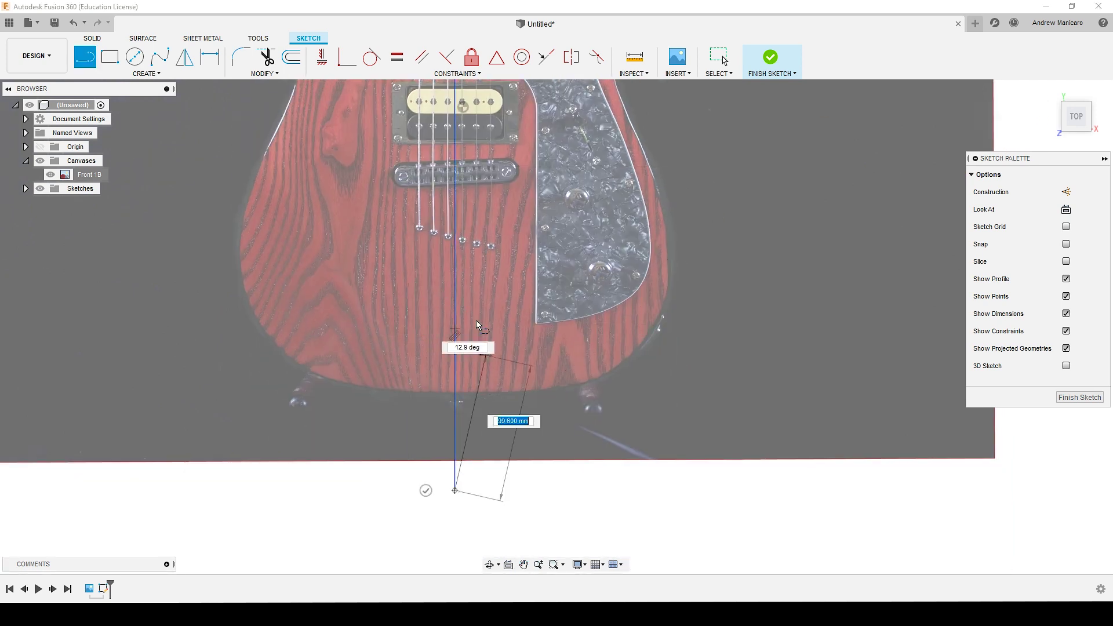
{"action": "left_click", "coordinate": [425, 491]}
- Start a fit point spline at the treble-side edge of the neck and trace the curve of the lower cutaway
{"action": "scroll", "coordinate": [474, 168], "scroll_direction": "down", "scroll_amount": 3}
{"action": "middle_click_drag", "start_coordinate": [474, 168], "coordinate": [474, 465]}
{"action": "scroll", "coordinate": [434, 294], "scroll_direction": "up", "scroll_amount": 3}
{"action": "middle_click_drag", "start_coordinate": [600, 381], "coordinate": [435, 203]}
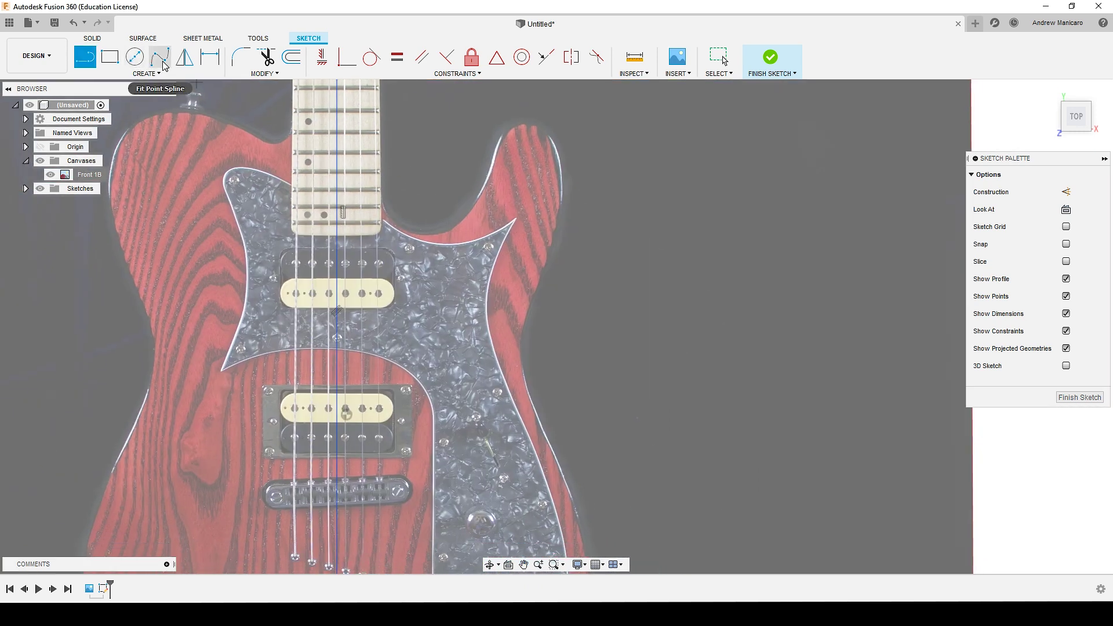
{"action": "left_click", "coordinate": [163, 62]}
{"action": "left_click", "coordinate": [161, 58]}
{"action": "scroll", "coordinate": [385, 225], "scroll_direction": "up", "scroll_amount": 3}
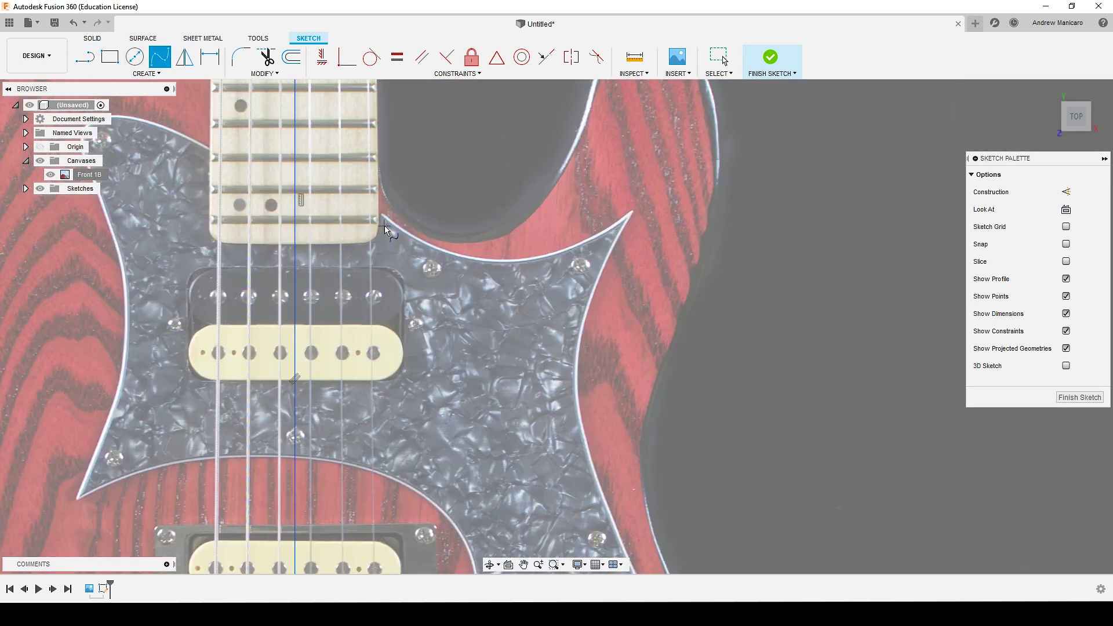
{"action": "left_click", "coordinate": [377, 158]}
{"action": "left_click", "coordinate": [388, 200]}
{"action": "left_click", "coordinate": [448, 237]}
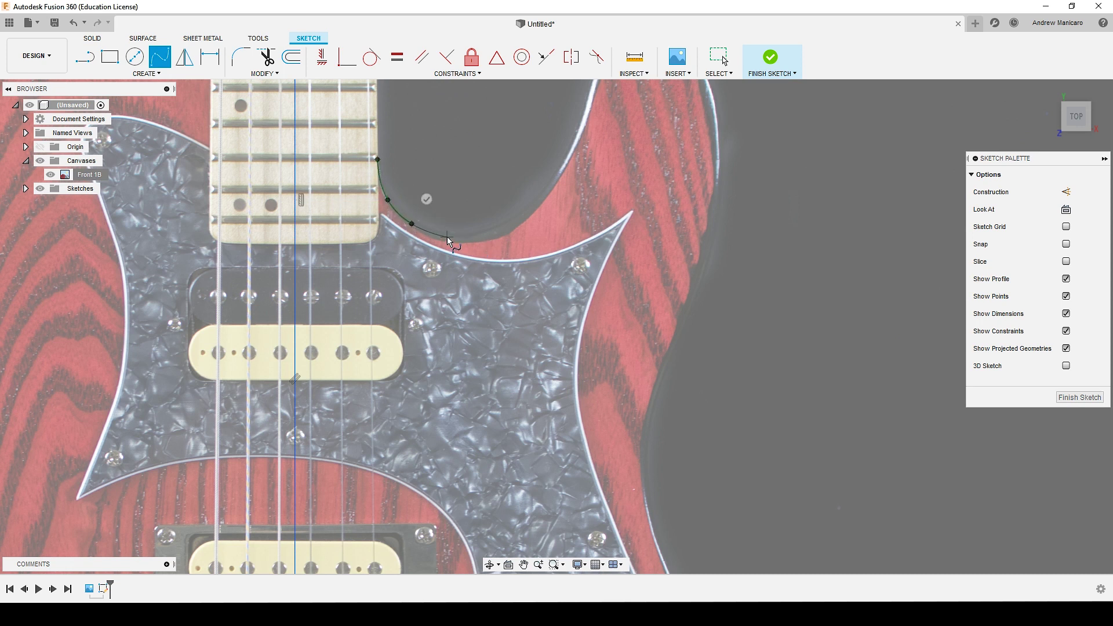
{"action": "left_click", "coordinate": [509, 222]}
{"action": "left_click", "coordinate": [549, 180]}
{"action": "middle_click_drag", "start_coordinate": [548, 181], "coordinate": [475, 298]}
- Continue the spline up the inner edge of the cutaway horn and around its rounded tip
{"action": "left_click", "coordinate": [505, 242]}
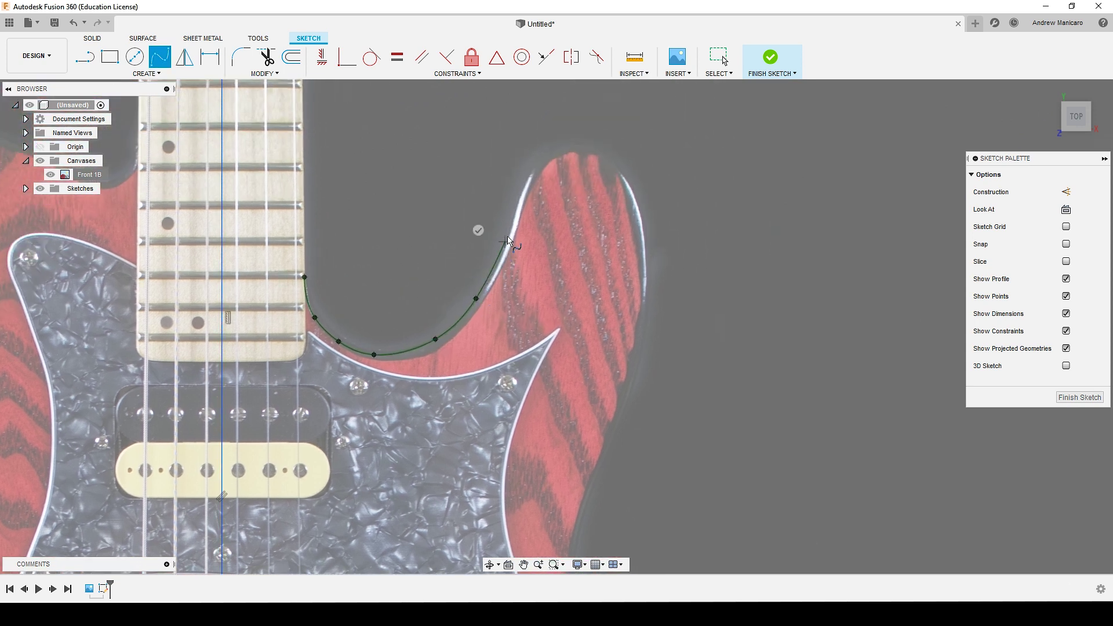
{"action": "left_click", "coordinate": [521, 190]}
{"action": "left_click", "coordinate": [539, 156]}
{"action": "left_click", "coordinate": [590, 144]}
{"action": "key", "text": "ctrl+z"}
{"action": "scroll", "coordinate": [596, 130], "scroll_direction": "up", "scroll_amount": 3}
{"action": "middle_click_drag", "start_coordinate": [595, 130], "coordinate": [502, 154]}
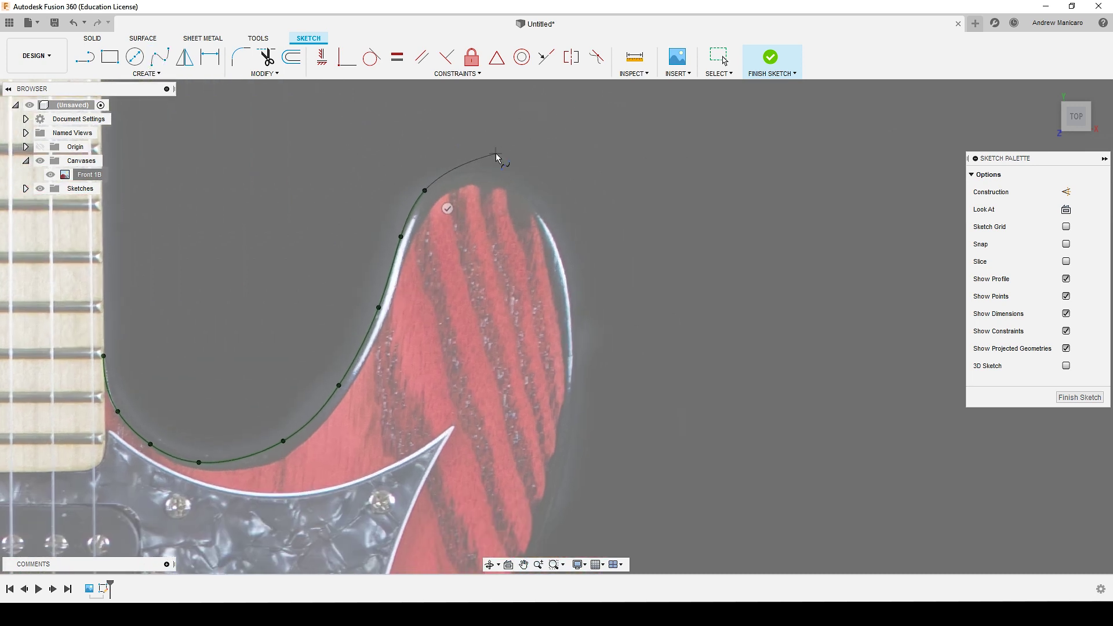
{"action": "left_click", "coordinate": [465, 171]}
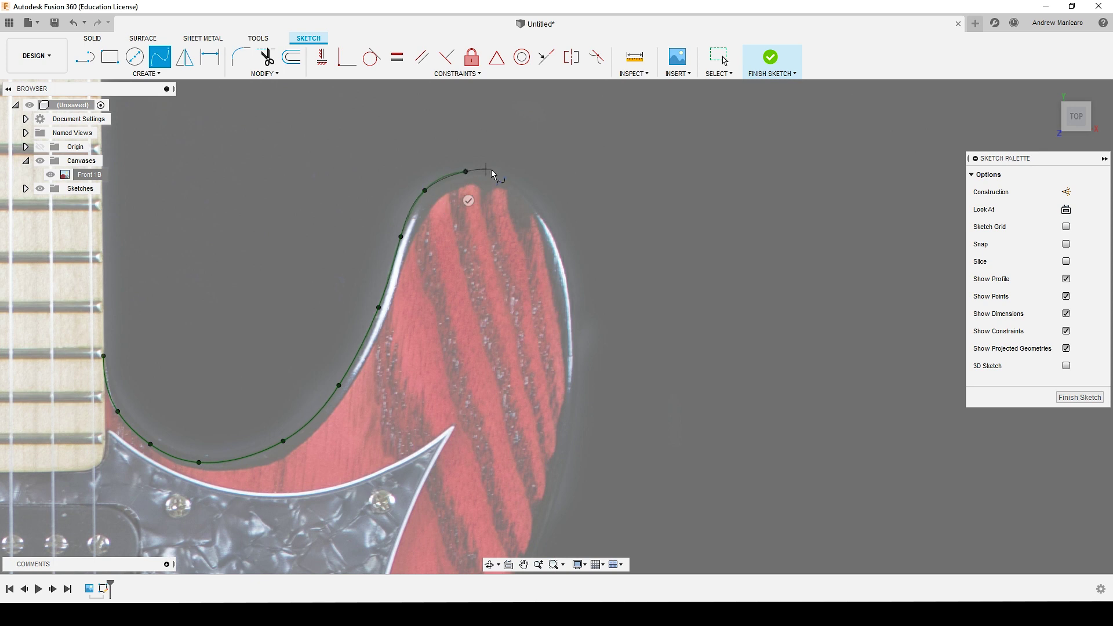
{"action": "left_click", "coordinate": [512, 182]}
- Continue the spline down the outer edge of the cutaway horn and through the treble-side waist
{"action": "left_click", "coordinate": [555, 242]}
{"action": "left_click", "coordinate": [573, 381]}
{"action": "middle_click_drag", "start_coordinate": [574, 383], "coordinate": [503, 226]}
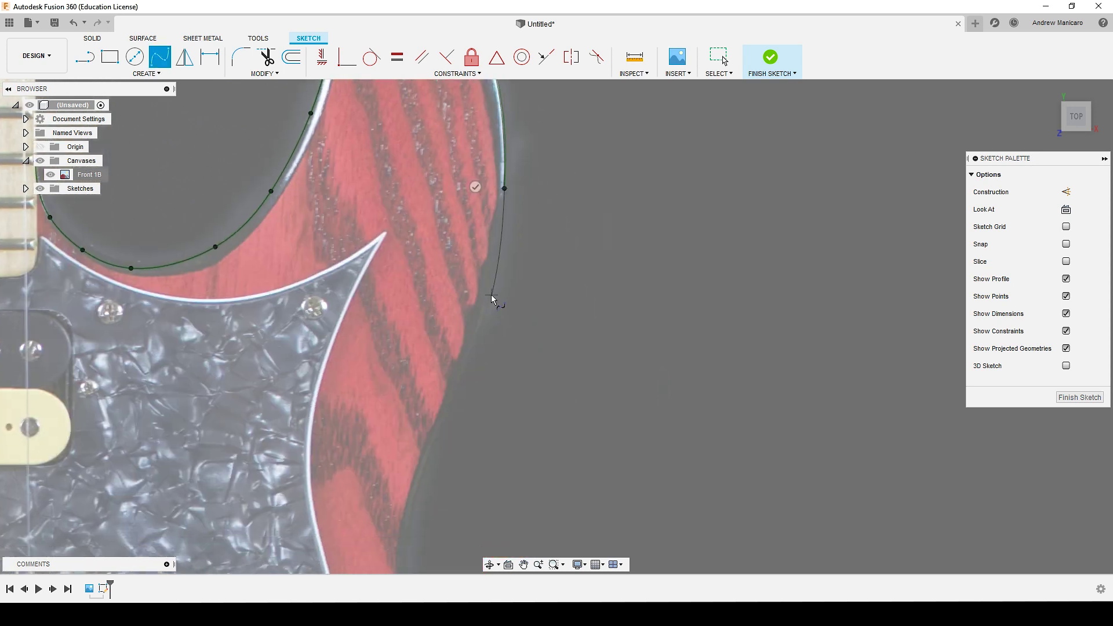
{"action": "left_click", "coordinate": [491, 291]}
{"action": "left_click", "coordinate": [451, 398]}
{"action": "middle_click_drag", "start_coordinate": [452, 399], "coordinate": [365, 156]}
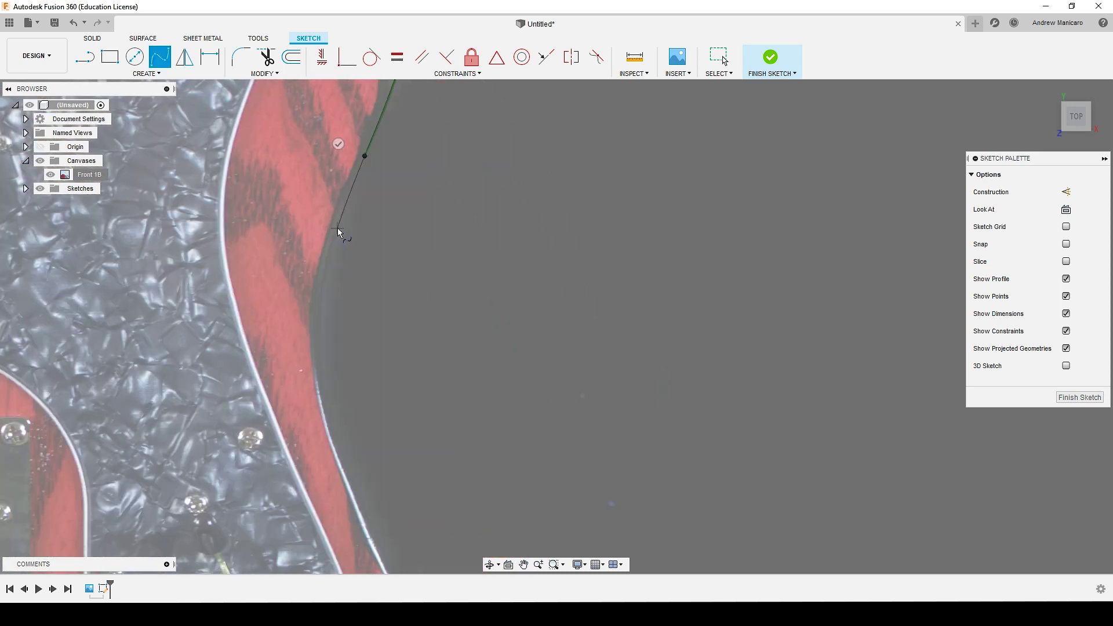
{"action": "left_click", "coordinate": [338, 228]}
{"action": "left_click", "coordinate": [321, 311]}
{"action": "left_click", "coordinate": [331, 417]}
- Continue the spline from the treble-side waist down the outer side of the lower bout
{"action": "middle_click_drag", "start_coordinate": [331, 418], "coordinate": [259, 211]}
{"action": "left_click", "coordinate": [309, 339]}
{"action": "left_click", "coordinate": [374, 494]}
{"action": "middle_click_drag", "start_coordinate": [365, 475], "coordinate": [291, 146]}
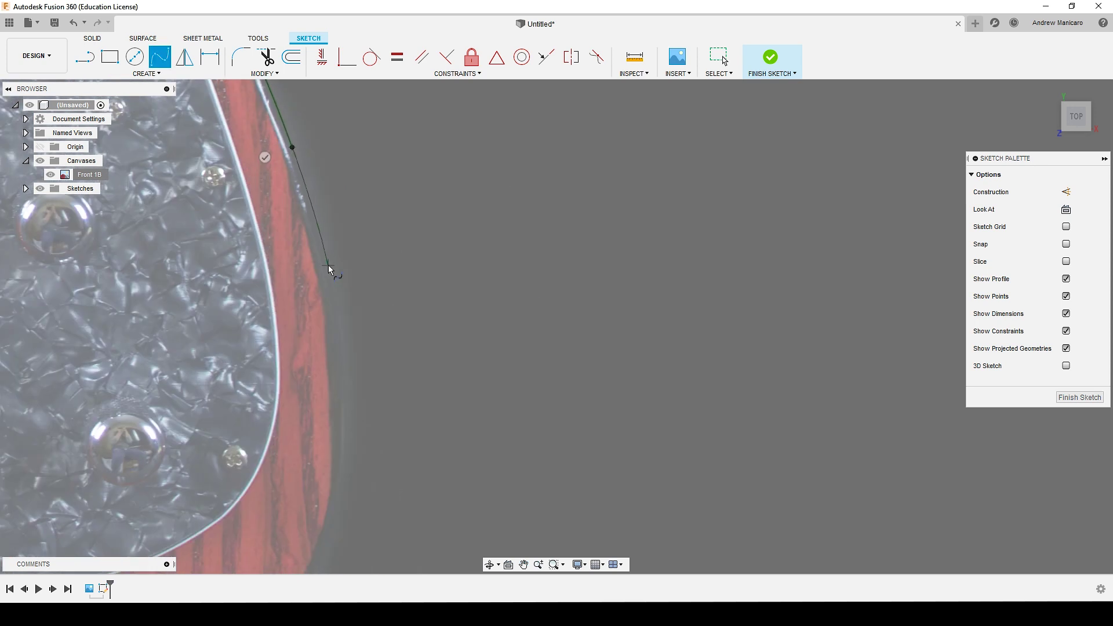
{"action": "left_click", "coordinate": [339, 452]}
{"action": "middle_click_drag", "start_coordinate": [339, 452], "coordinate": [616, 186]}
{"action": "left_click", "coordinate": [584, 340]}
- Continue the spline around the treble-side bottom corner and along the body's bottom edge past the centreline
{"action": "left_click", "coordinate": [473, 474]}
{"action": "middle_click_drag", "start_coordinate": [473, 474], "coordinate": [502, 367]}
{"action": "key", "text": "ctrl+z"}
{"action": "left_click", "coordinate": [479, 347]}
{"action": "left_click", "coordinate": [251, 404]}
{"action": "middle_click_drag", "start_coordinate": [251, 404], "coordinate": [591, 367]}
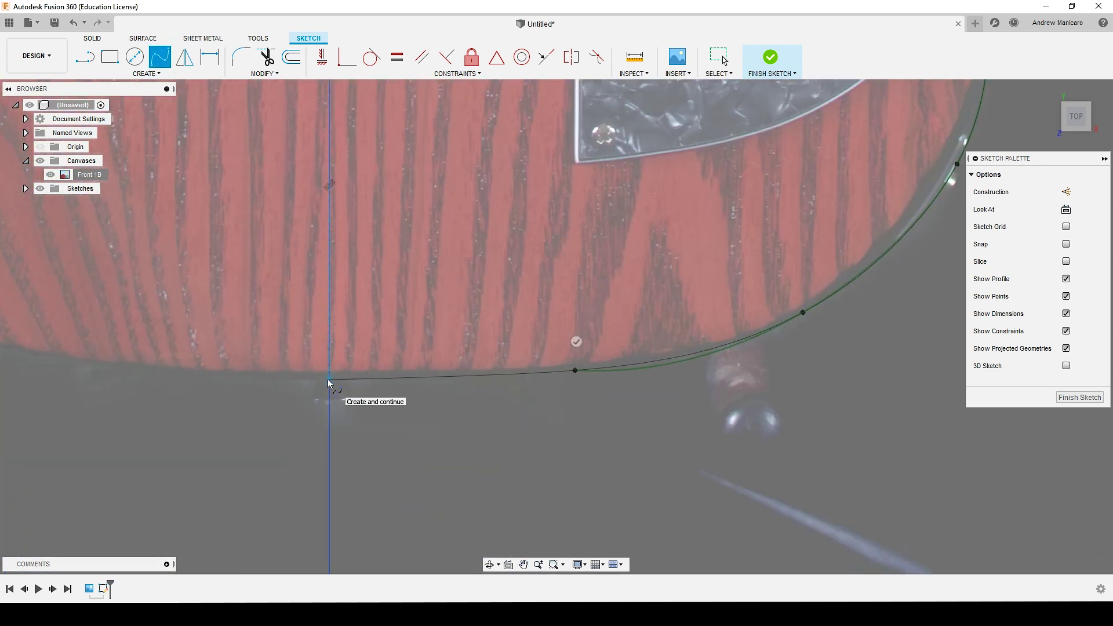
{"action": "left_click", "coordinate": [329, 380]}
{"action": "left_click", "coordinate": [114, 371]}
- Continue the spline around the bass-side bottom corner and up the side of the lower bout
{"action": "middle_click_drag", "start_coordinate": [114, 371], "coordinate": [638, 448]}
{"action": "left_click", "coordinate": [462, 410]}
{"action": "left_click", "coordinate": [286, 289]}
{"action": "middle_click_drag", "start_coordinate": [333, 321], "coordinate": [619, 507]}
{"action": "left_click", "coordinate": [541, 360]}
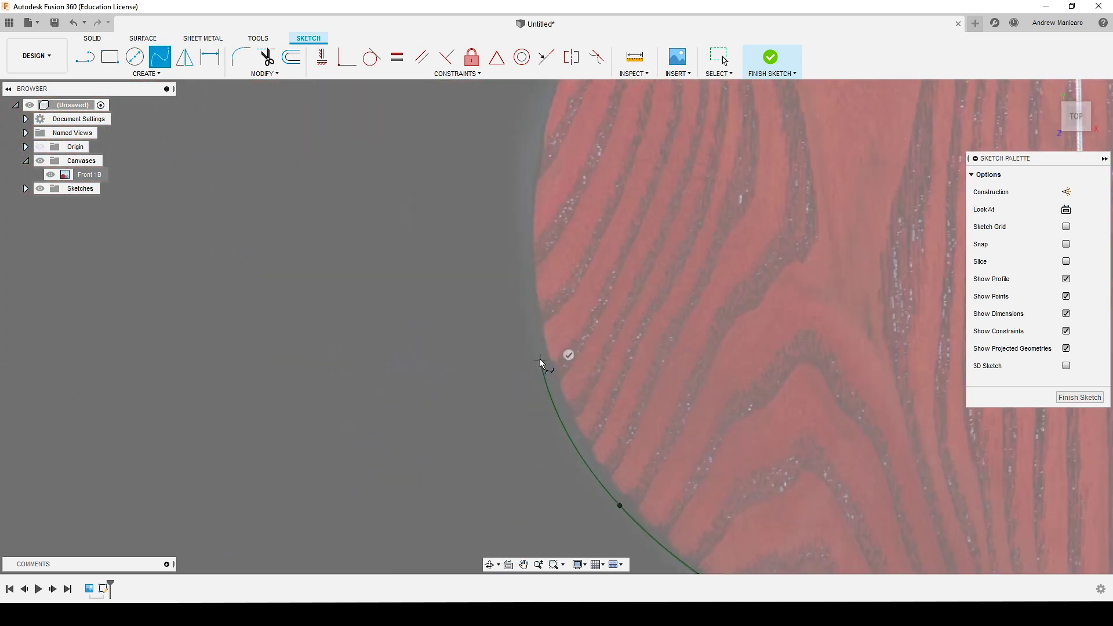
{"action": "left_click", "coordinate": [529, 171]}
- Continue the spline up through the bass-side waist to the start of the upper bout
{"action": "middle_click_drag", "start_coordinate": [530, 170], "coordinate": [395, 470]}
{"action": "left_click", "coordinate": [462, 254]}
{"action": "left_click", "coordinate": [533, 125]}
{"action": "middle_click_drag", "start_coordinate": [532, 125], "coordinate": [364, 454]}
{"action": "left_click", "coordinate": [409, 307]}
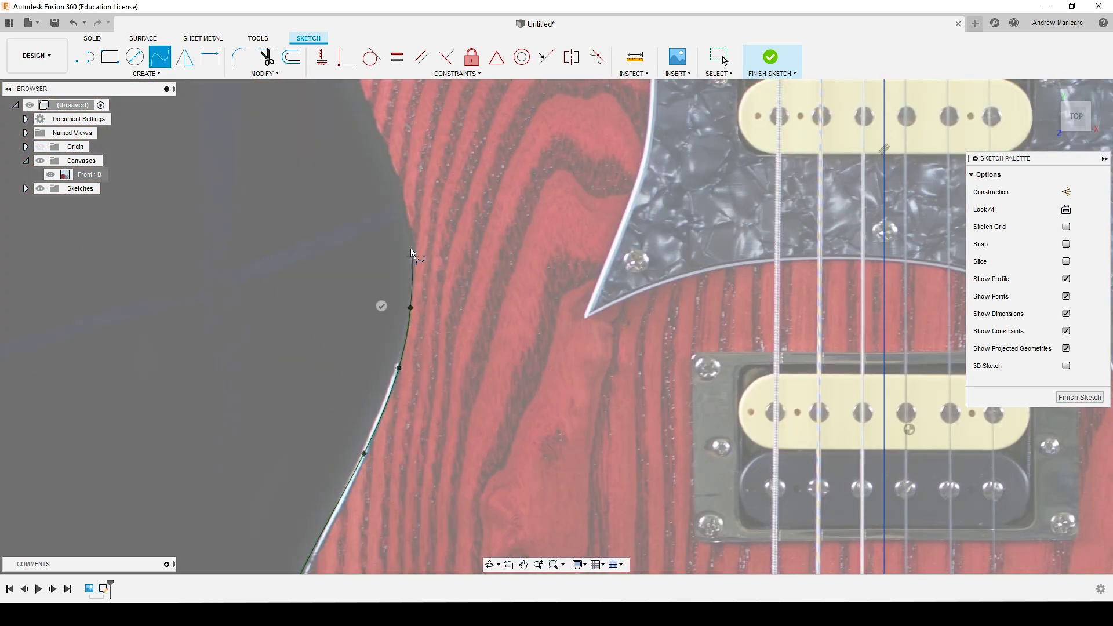
{"action": "left_click", "coordinate": [408, 232]}
{"action": "middle_click_drag", "start_coordinate": [409, 232], "coordinate": [494, 422]}
{"action": "left_click", "coordinate": [452, 304]}
{"action": "left_click", "coordinate": [404, 186]}
- Continue the spline up the outer side of the bass-side upper bout and over its top at the strap button
{"action": "middle_click_drag", "start_coordinate": [404, 187], "coordinate": [361, 456]}
{"action": "left_click", "coordinate": [334, 297]}
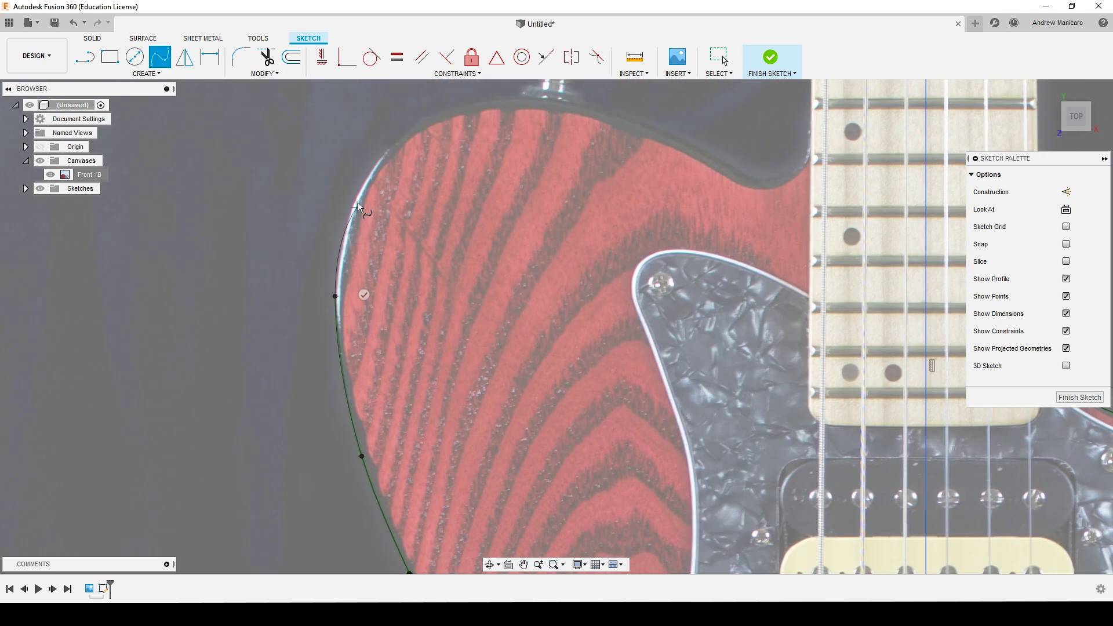
{"action": "left_click", "coordinate": [357, 196]}
{"action": "middle_click_drag", "start_coordinate": [357, 196], "coordinate": [282, 380]}
{"action": "left_click", "coordinate": [333, 315]}
{"action": "left_click", "coordinate": [402, 287]}
{"action": "left_click", "coordinate": [492, 287]}
- Trace the spline down the bass-side shoulder into the neck corner, finish it at the neck edge, and check the whole outline
{"action": "middle_click_drag", "start_coordinate": [590, 315], "coordinate": [476, 325]}
{"action": "left_click", "coordinate": [476, 325]}
{"action": "left_click", "coordinate": [532, 355]}
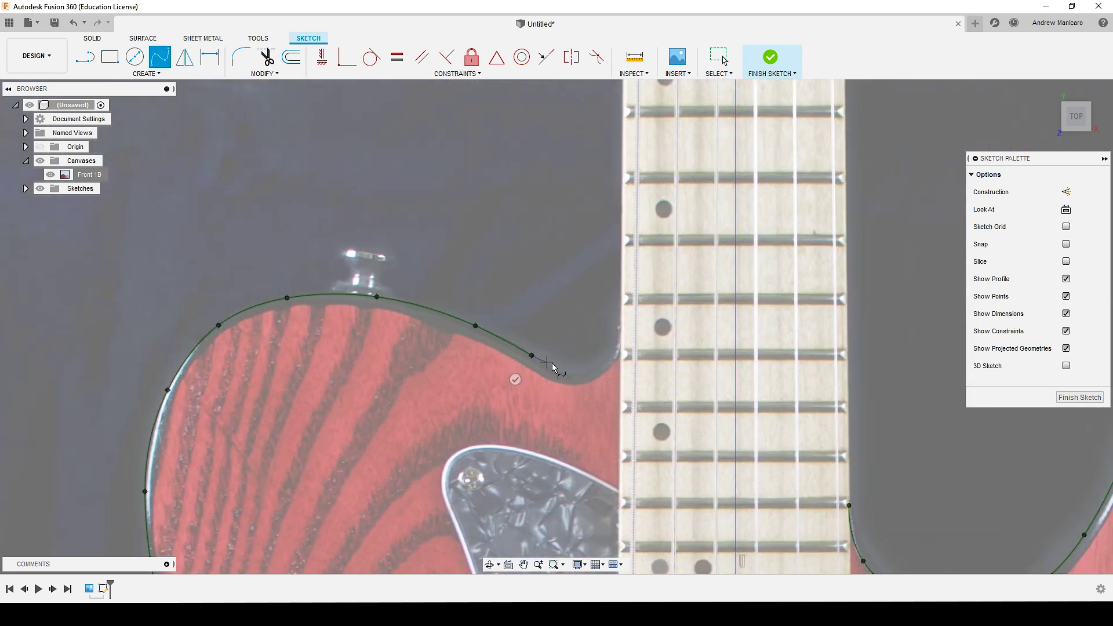
{"action": "left_click", "coordinate": [559, 370]}
{"action": "left_click", "coordinate": [578, 373]}
{"action": "left_click", "coordinate": [597, 368]}
{"action": "left_click", "coordinate": [612, 353]}
{"action": "left_click", "coordinate": [621, 322]}
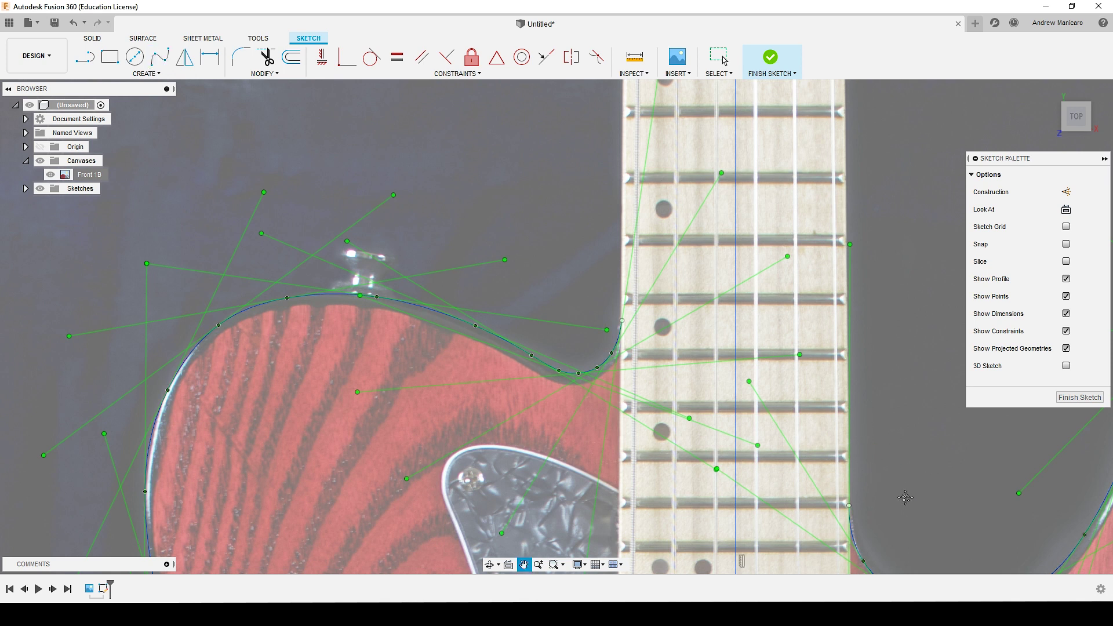
{"action": "middle_click_drag", "start_coordinate": [909, 500], "coordinate": [699, 409]}
{"action": "scroll", "coordinate": [654, 436], "scroll_direction": "down", "scroll_amount": 5}
{"action": "middle_click_drag", "start_coordinate": [657, 447], "coordinate": [668, 190]}
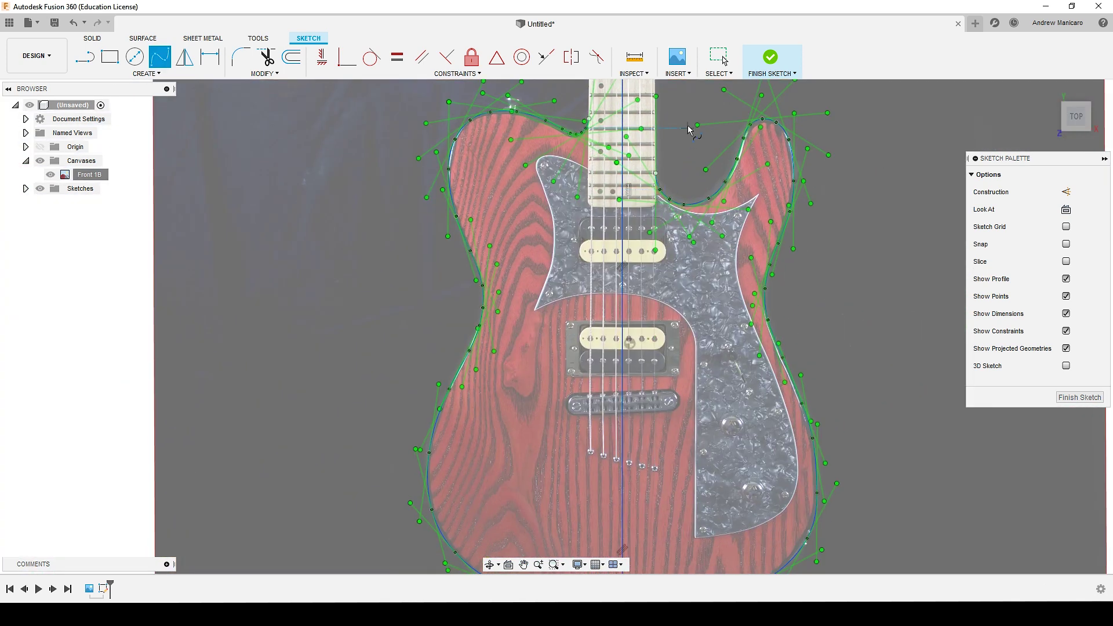
{"action": "middle_click_drag", "start_coordinate": [817, 276], "coordinate": [736, 224]}
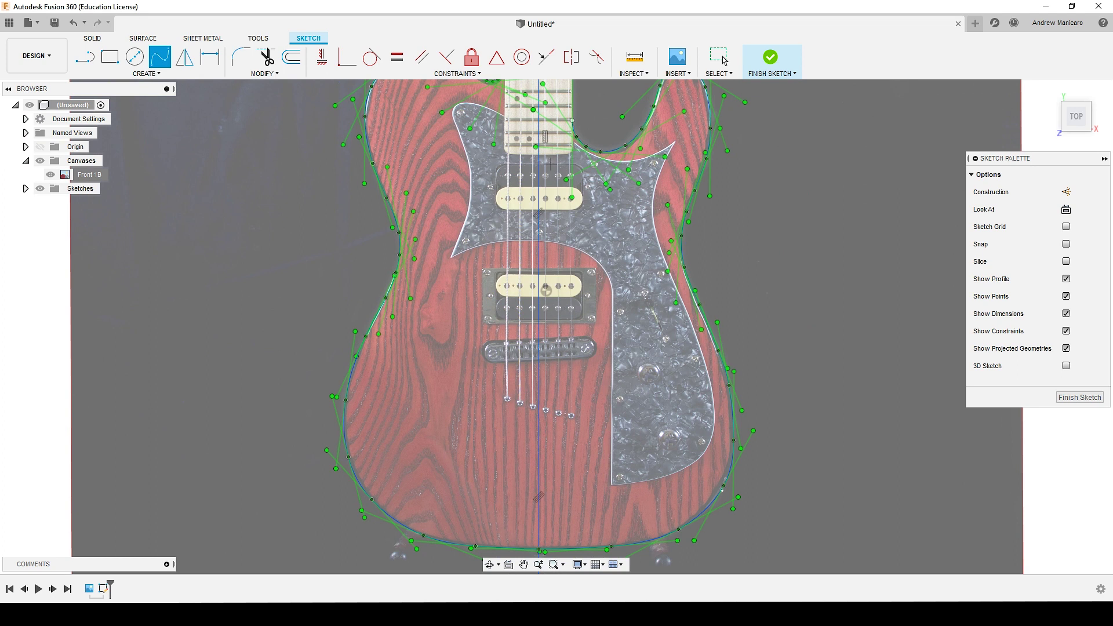
- End the body outline spline and hide the Front 1B guitar photo canvas
{"action": "left_click", "coordinate": [50, 175]}
{"action": "scroll", "coordinate": [783, 284], "scroll_direction": "up", "scroll_amount": 3}
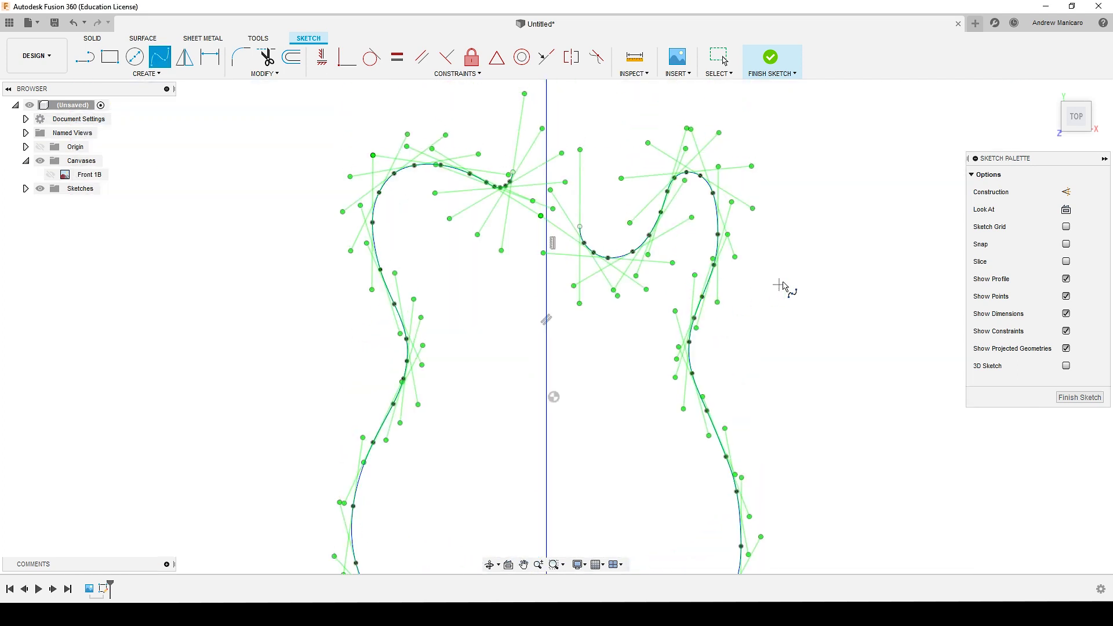
{"action": "key", "text": "Escape"}
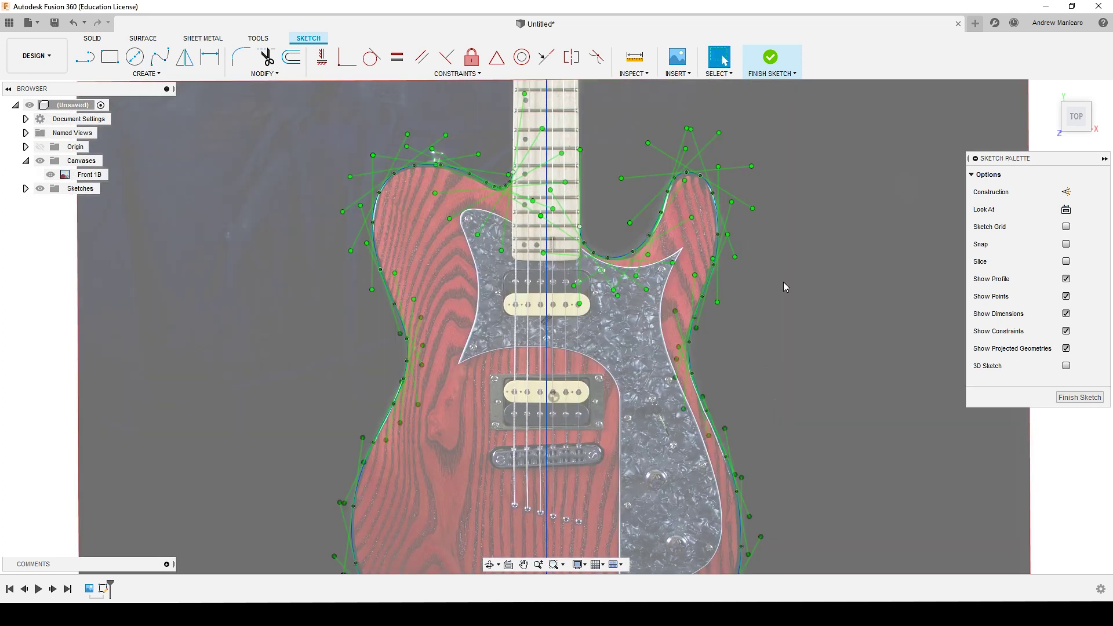
{"action": "left_click", "coordinate": [50, 175]}
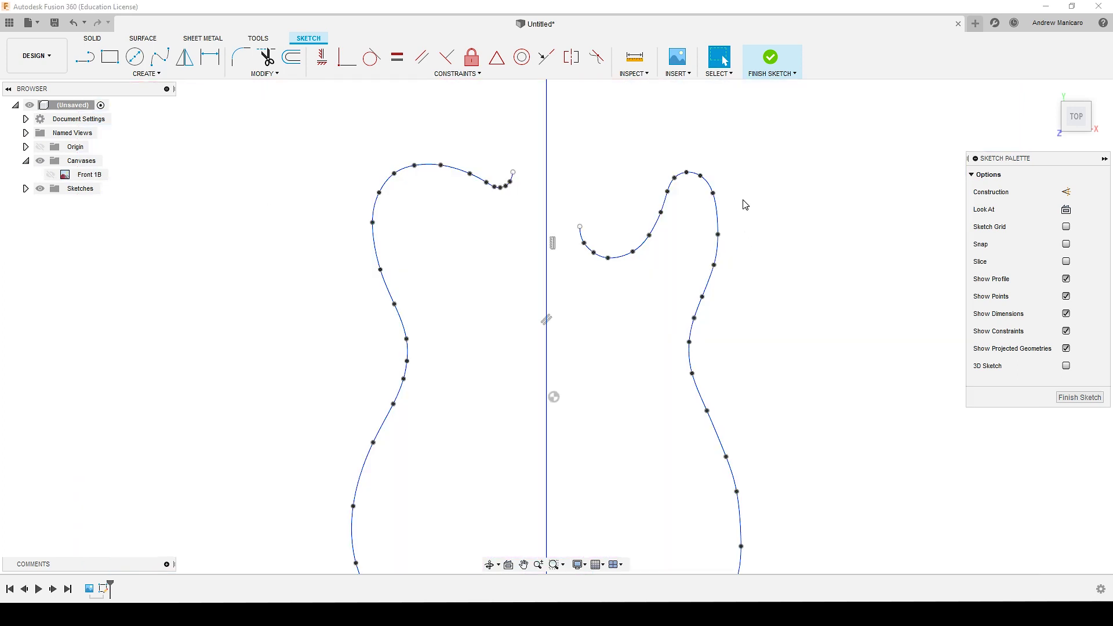
- Close the neck end of the outline with a horizontal line from the bass-side endpoint and a vertical line about 44 mm long to the treble-side endpoint
{"action": "scroll", "coordinate": [749, 244], "scroll_direction": "down", "scroll_amount": 3}
{"action": "scroll", "coordinate": [748, 243], "scroll_direction": "up", "scroll_amount": 3}
{"action": "middle_click_drag", "start_coordinate": [748, 243], "coordinate": [715, 254]}
{"action": "scroll", "coordinate": [529, 236], "scroll_direction": "up", "scroll_amount": 2}
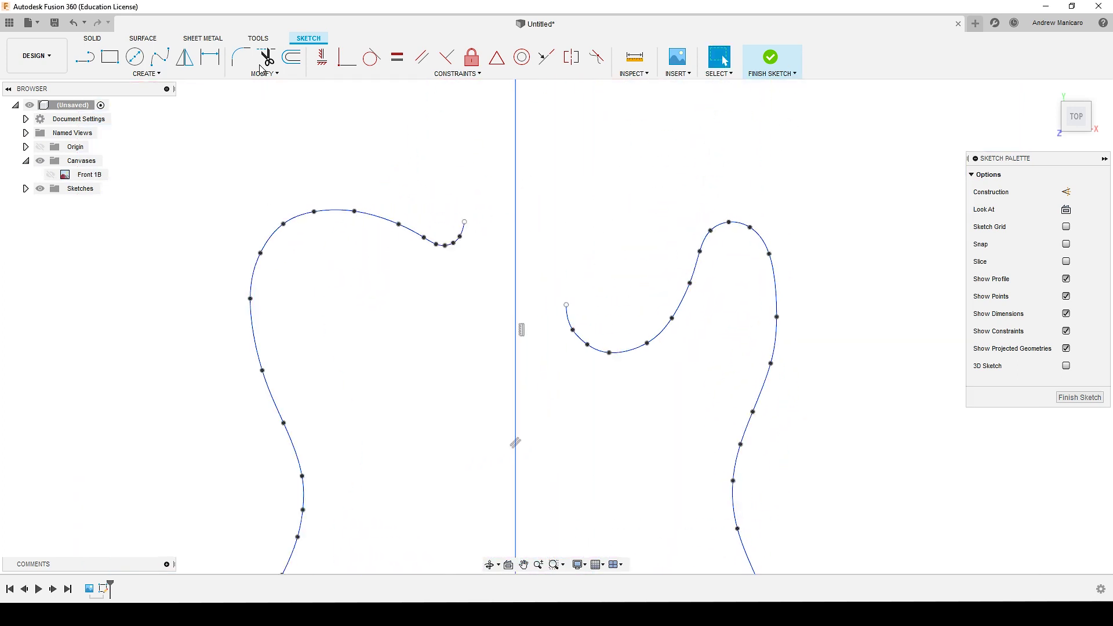
{"action": "left_click", "coordinate": [84, 57]}
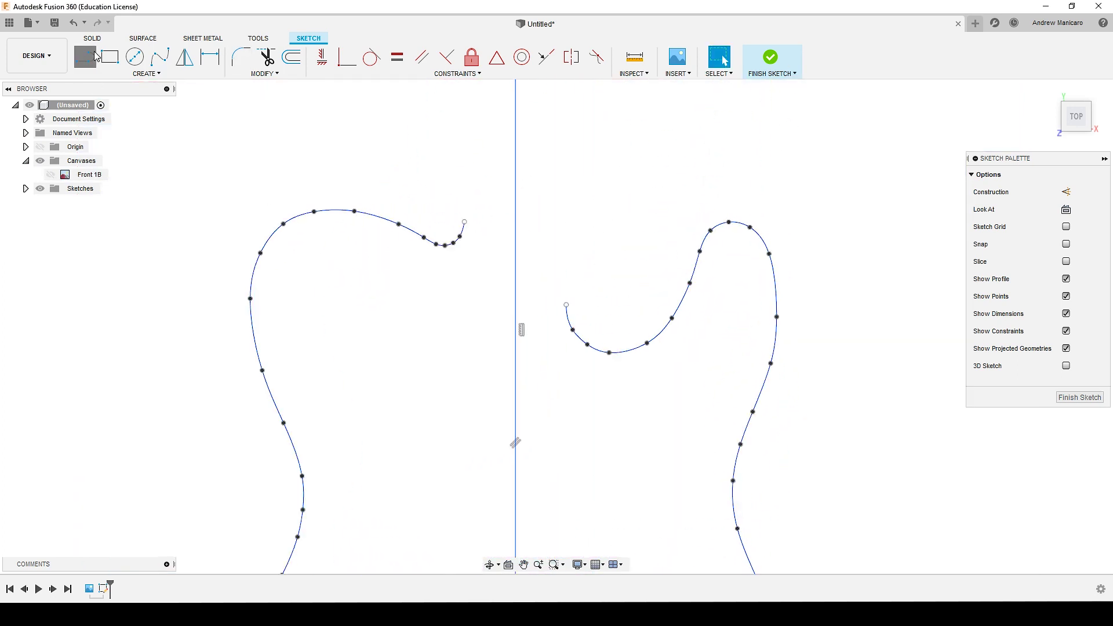
{"action": "left_click", "coordinate": [475, 220]}
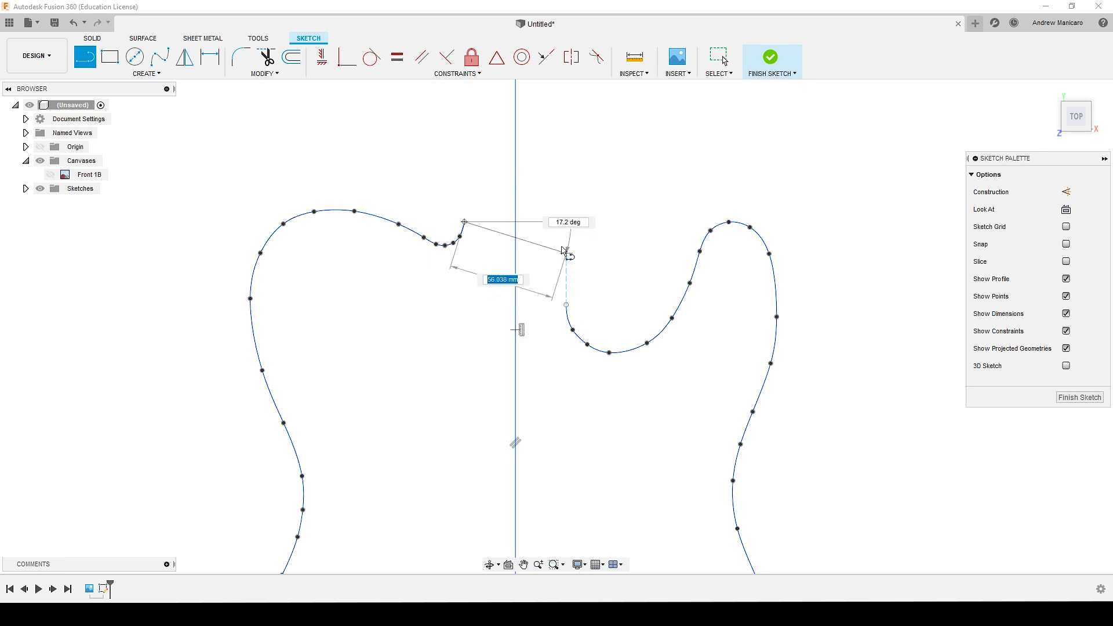
{"action": "left_click", "coordinate": [567, 222]}
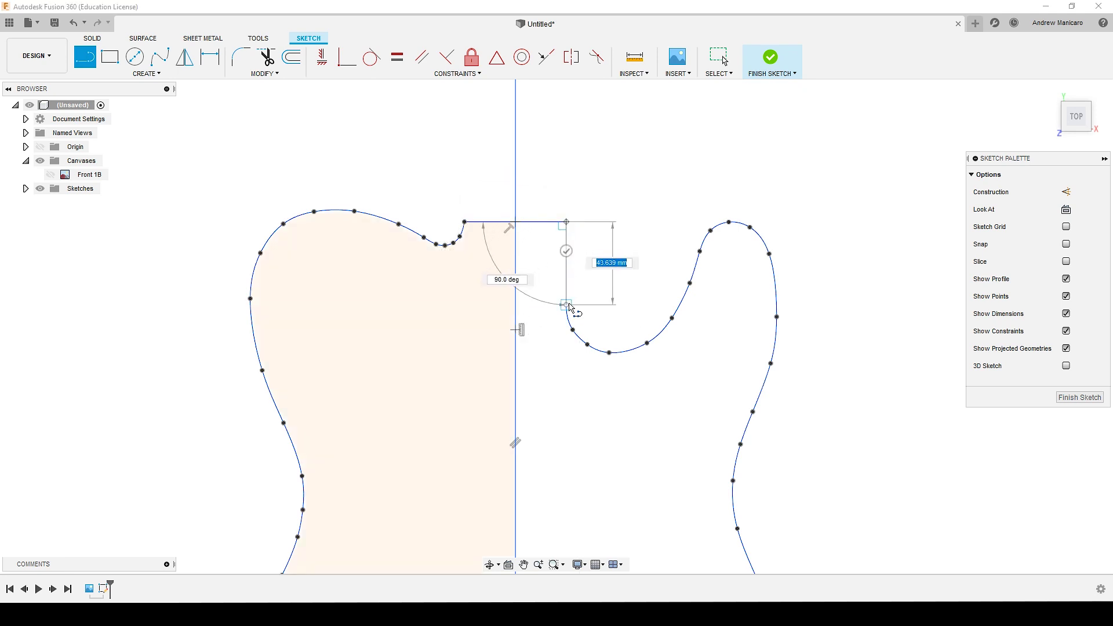
{"action": "left_click", "coordinate": [568, 305]}
{"action": "key", "text": "Escape"}
- Try reshaping the bass-side upper bout by shortening a tangent handle of the spline and moving its fit point outward
{"action": "scroll", "coordinate": [868, 350], "scroll_direction": "down", "scroll_amount": 3}
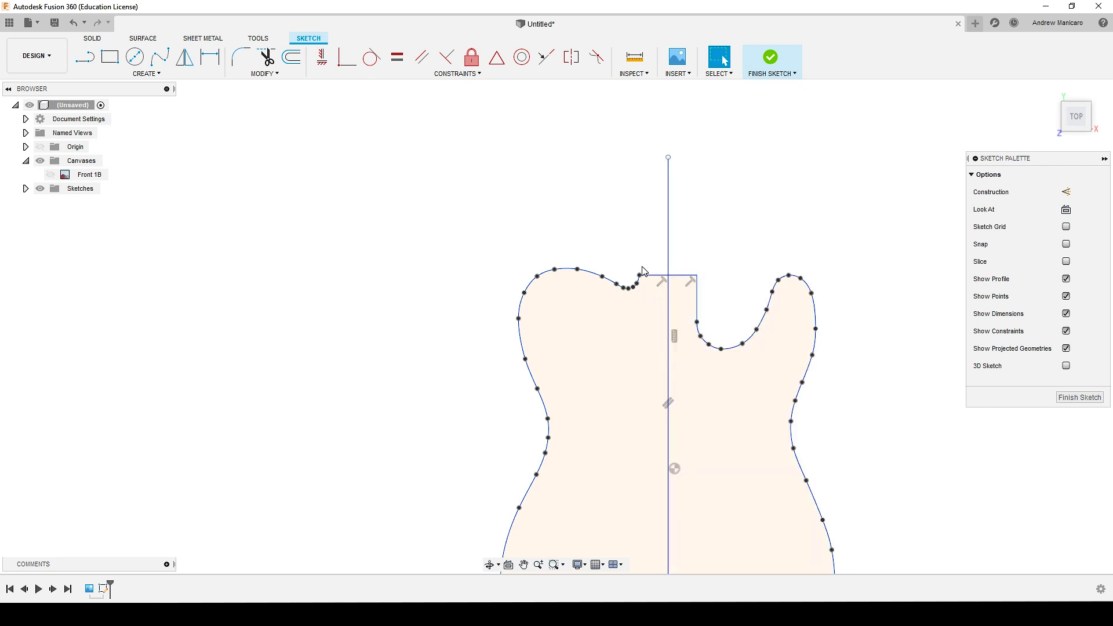
{"action": "scroll", "coordinate": [597, 199], "scroll_direction": "up", "scroll_amount": 4}
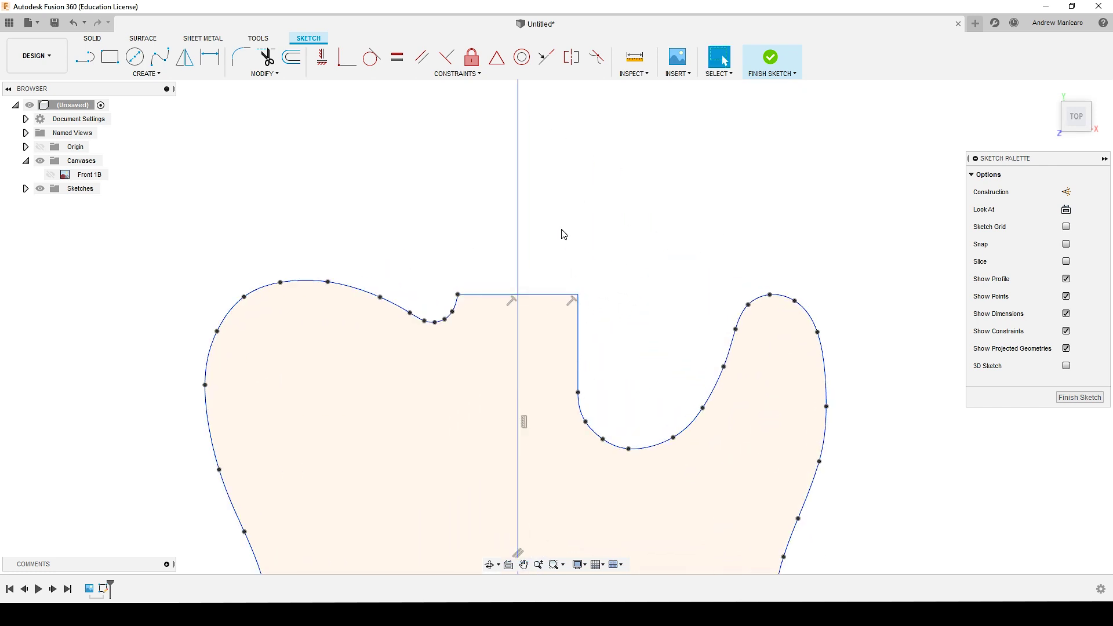
{"action": "scroll", "coordinate": [562, 230], "scroll_direction": "down", "scroll_amount": 3}
{"action": "left_click", "coordinate": [619, 367]}
{"action": "middle_click_drag", "start_coordinate": [530, 449], "coordinate": [559, 317]}
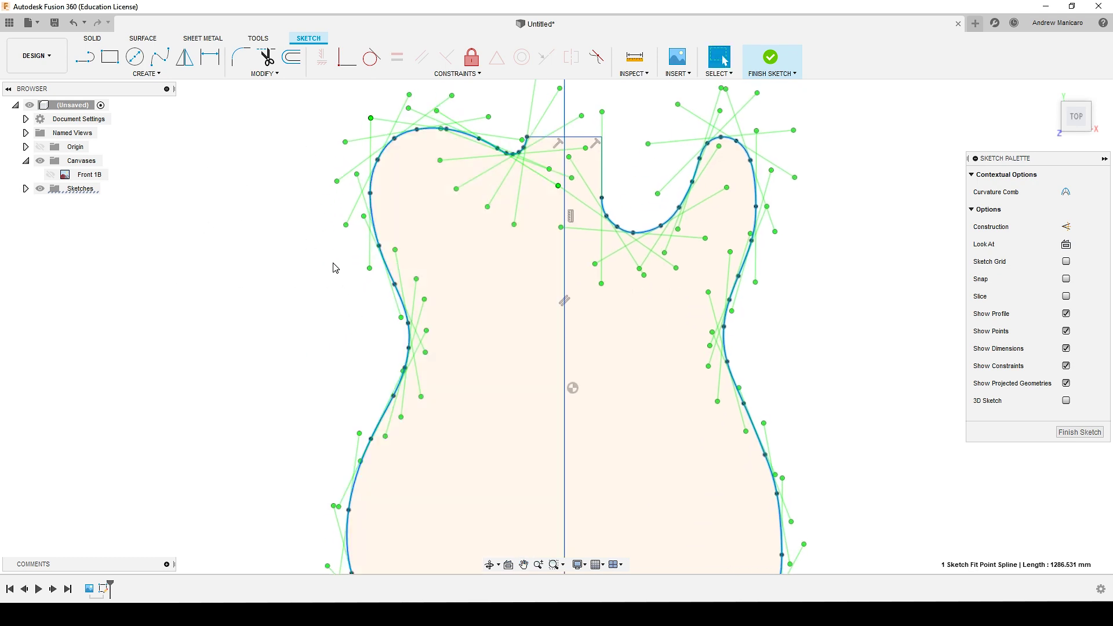
{"action": "mouse_move", "coordinate": [356, 134]}
{"action": "middle_mouse_down"}
{"action": "mouse_move", "coordinate": [383, 282]}
{"action": "mouse_move", "coordinate": [333, 347]}
{"action": "mouse_move", "coordinate": [380, 339]}
{"action": "mouse_move", "coordinate": [580, 181]}
{"action": "middle_mouse_up"}
{"action": "scroll", "coordinate": [449, 313], "scroll_direction": "up", "scroll_amount": 6}
{"action": "scroll", "coordinate": [580, 181], "scroll_direction": "up", "scroll_amount": 1}
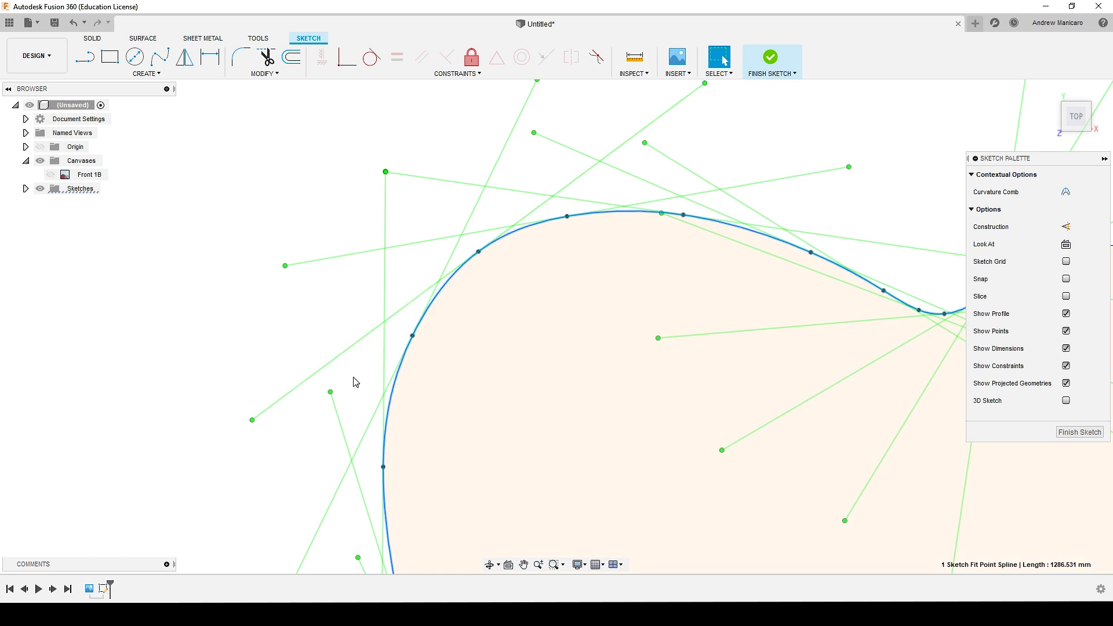
{"action": "left_click_drag", "start_coordinate": [253, 419], "coordinate": [323, 400]}
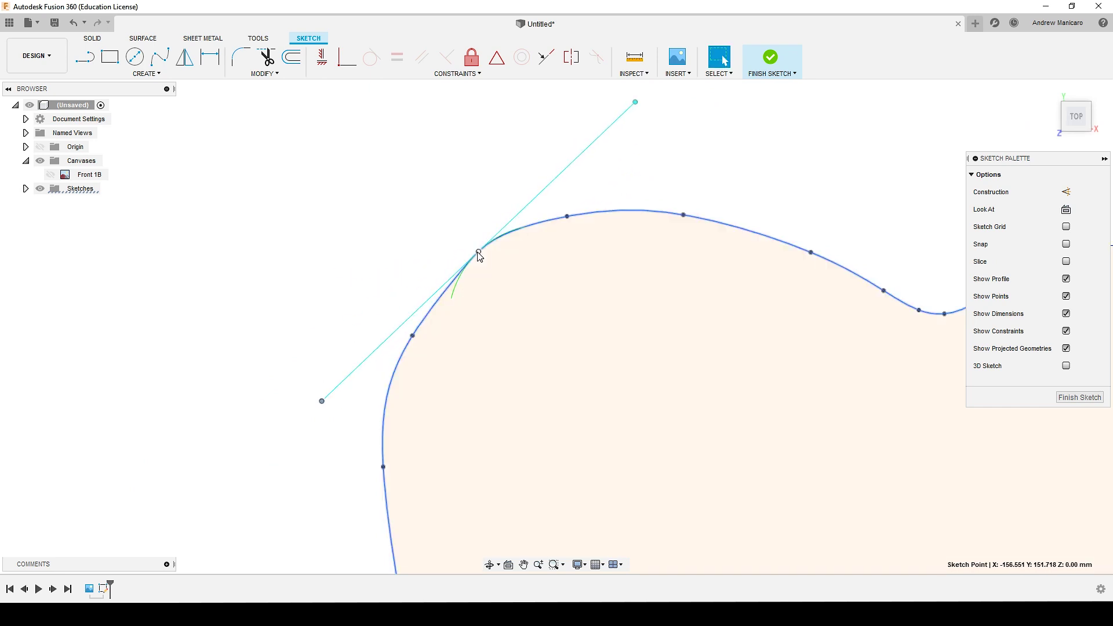
{"action": "mouse_move", "coordinate": [479, 256]}
{"action": "left_mouse_down"}
{"action": "mouse_move", "coordinate": [469, 242]}
{"action": "mouse_move", "coordinate": [497, 268]}
{"action": "mouse_move", "coordinate": [436, 234]}
{"action": "left_mouse_up"}
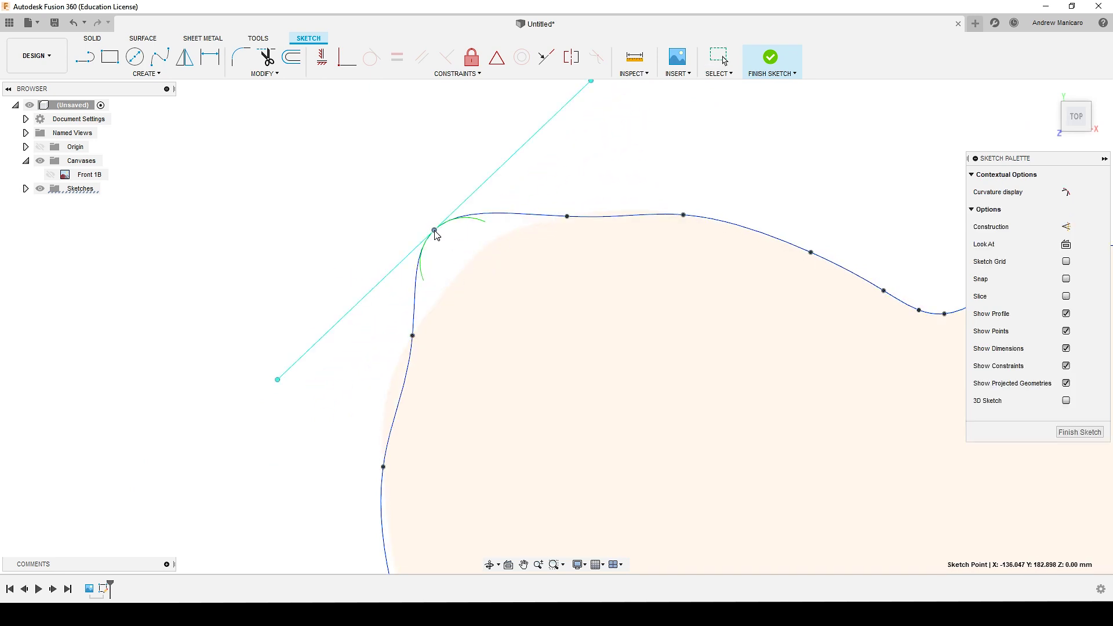
- Undo the fit point and tangent handle changes, deselect the spline, and check the whole closed body outline
{"action": "key", "text": "ctrl+z"}
{"action": "key", "text": "ctrl+z"}
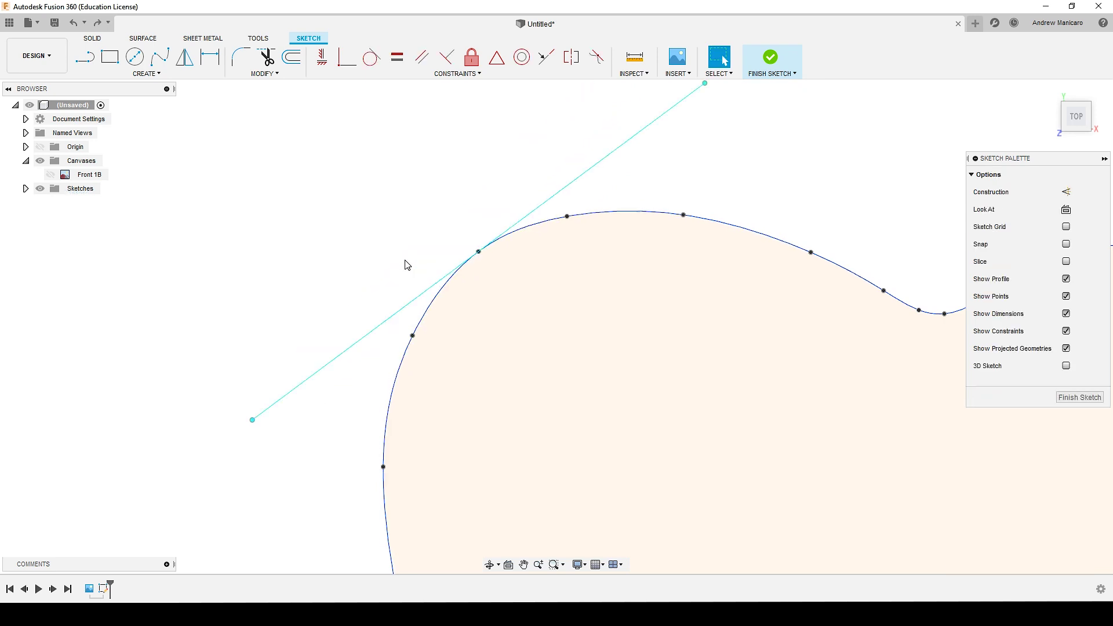
{"action": "left_click", "coordinate": [406, 263]}
{"action": "scroll", "coordinate": [385, 298], "scroll_direction": "down", "scroll_amount": 6}
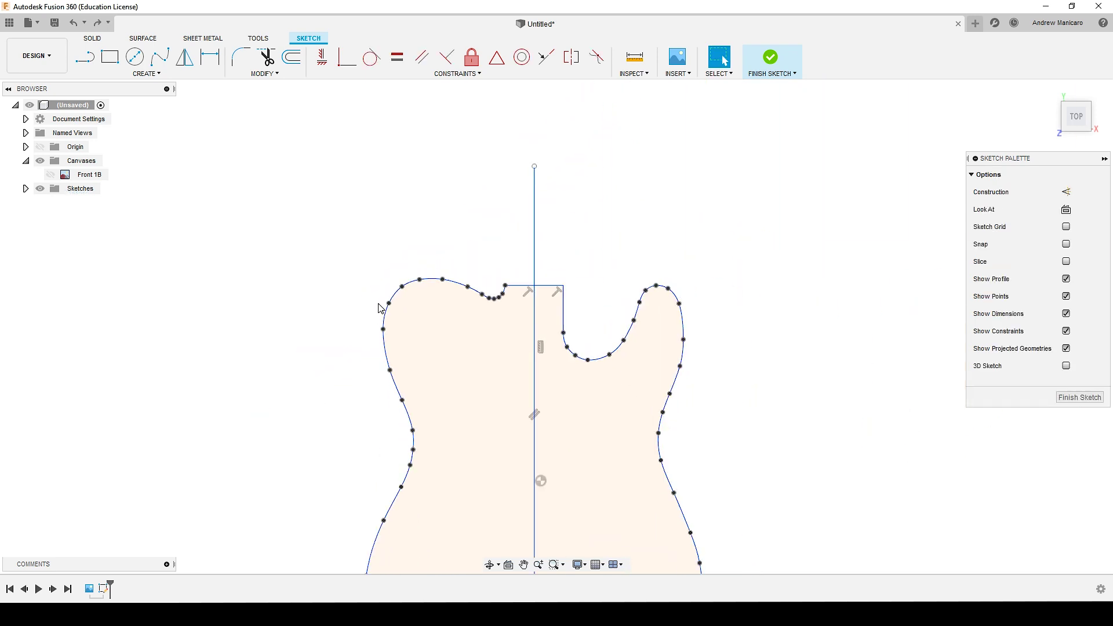
{"action": "middle_click_drag", "start_coordinate": [527, 408], "coordinate": [511, 277]}
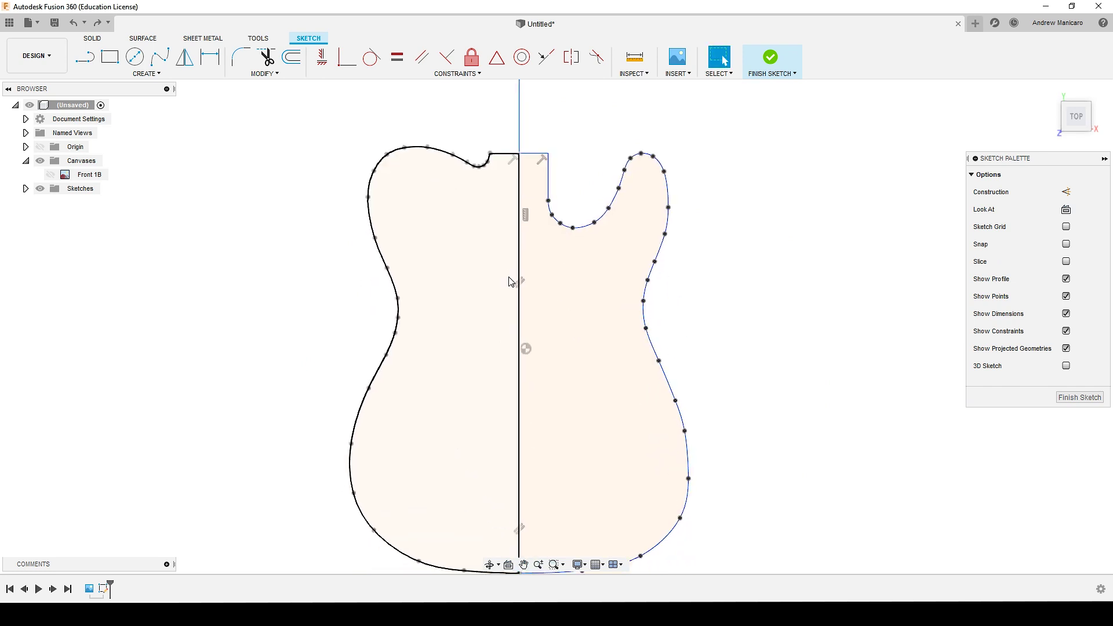
{"action": "middle_click_drag", "start_coordinate": [538, 444], "coordinate": [541, 409]}
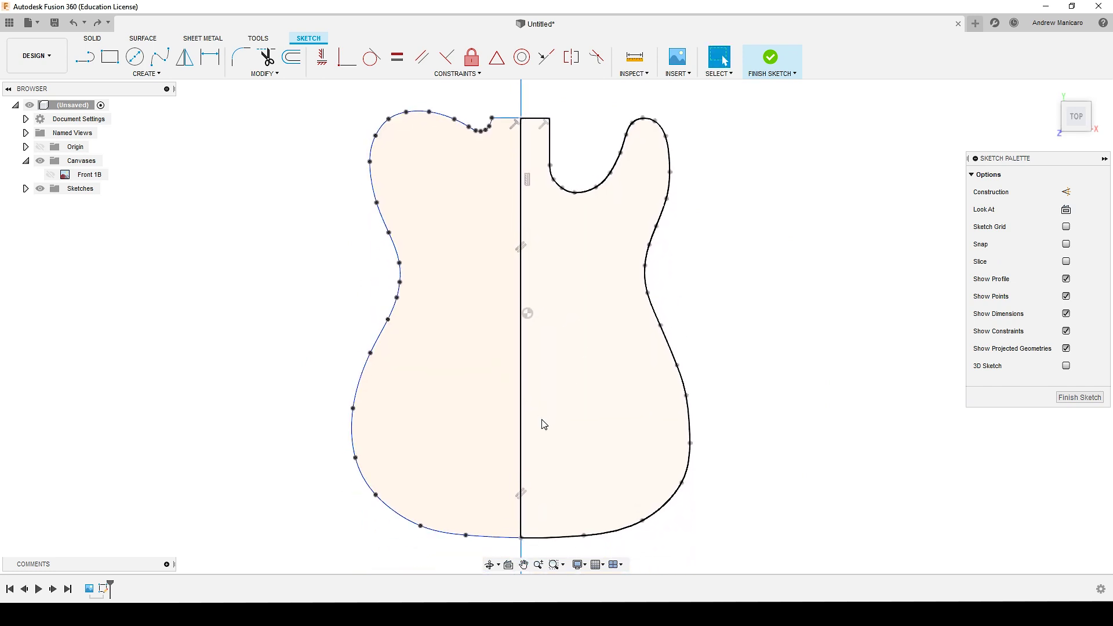